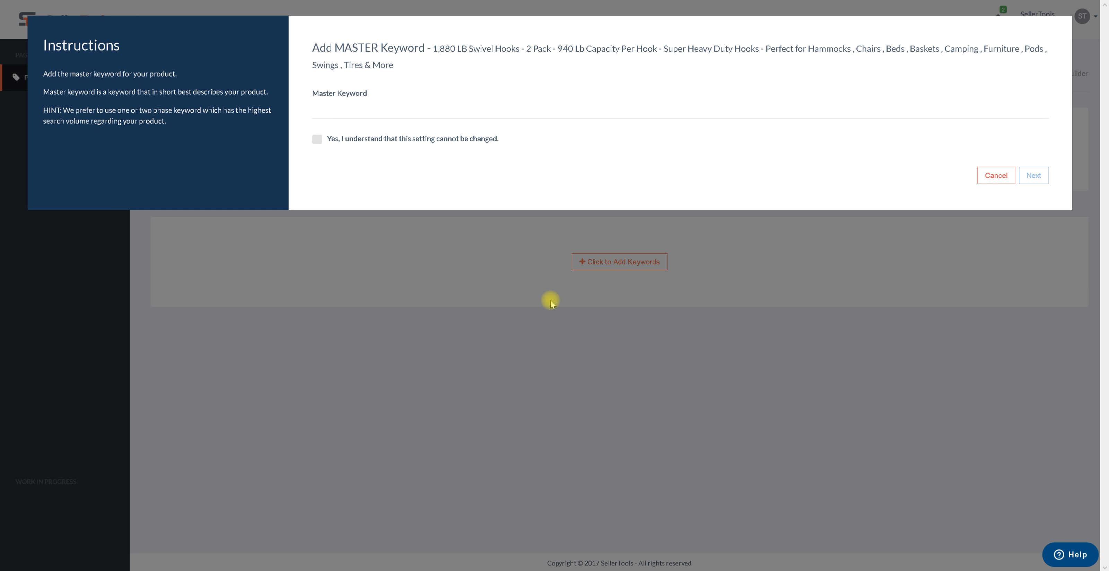
Switch to Notepad and add the lines 'insulated water bottle' and 'metal water bottle' above the hook keywords
left_click(376, 553)
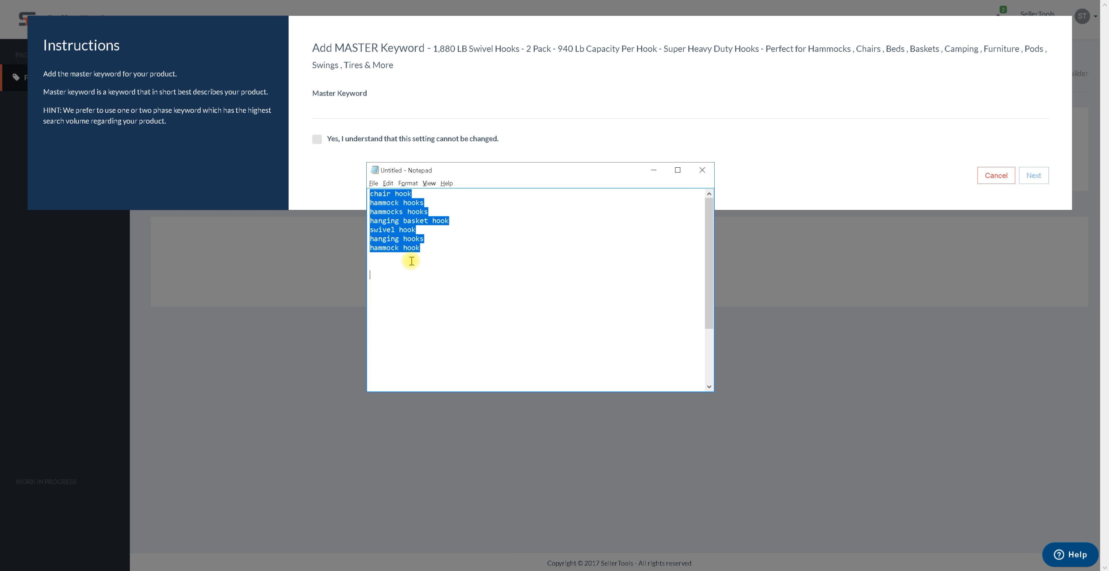
left_click(458, 259)
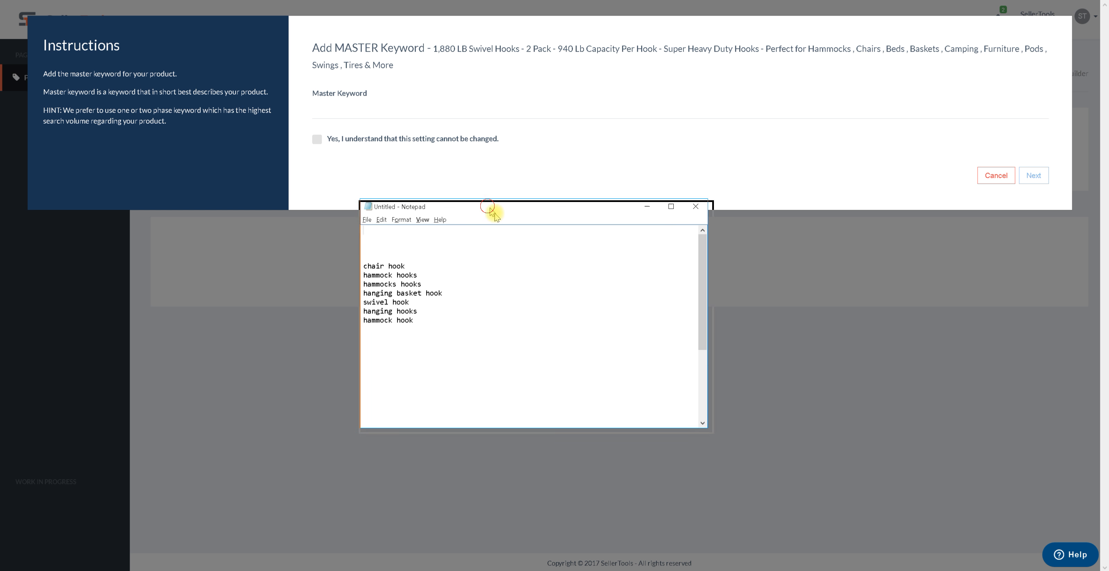
left_click_drag(493, 212, 499, 226)
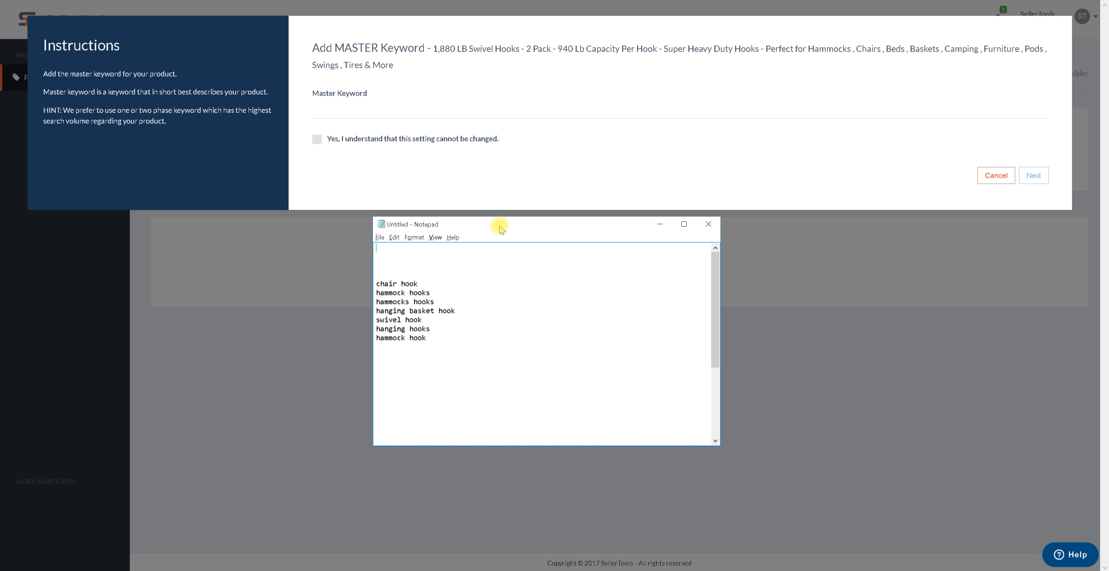
type("insulated water bottle")
key("Return")
type("m")
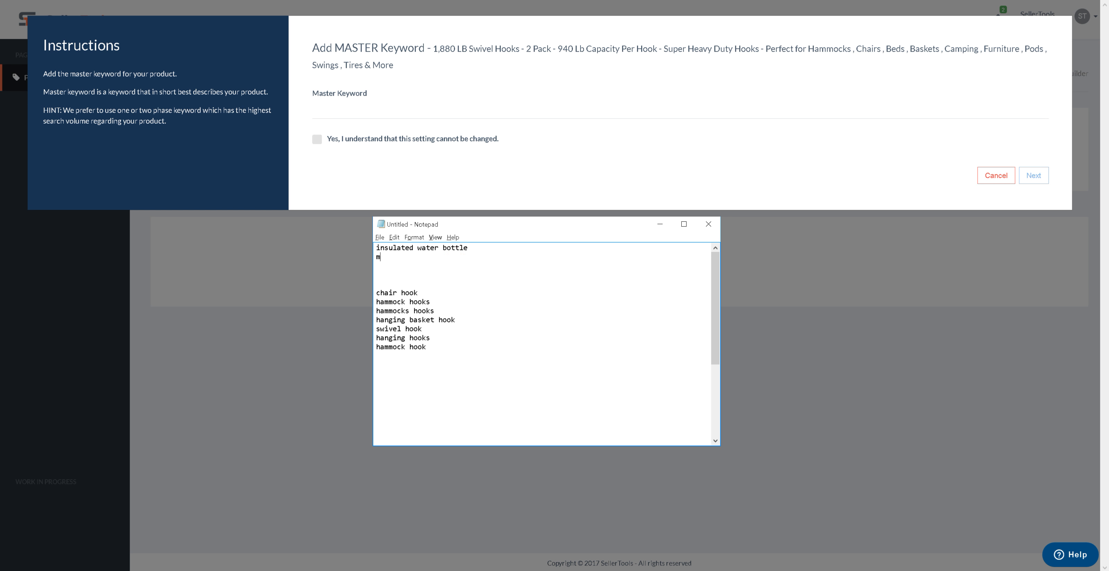
type("etal wate")
key("BackSpace")
type("ter bottle")
key("Return")
key("Return")
key("Return")
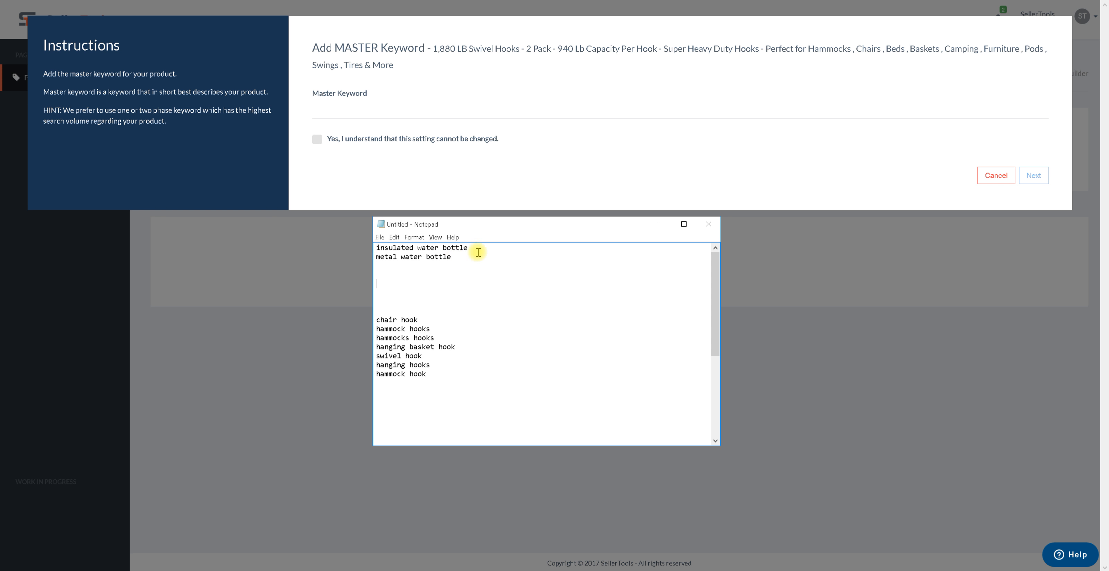
Add the keyword 'water bottle' on its own line below the two water bottle phrases
left_click_drag(480, 251, 359, 259)
left_click(400, 276)
type("water bottle")
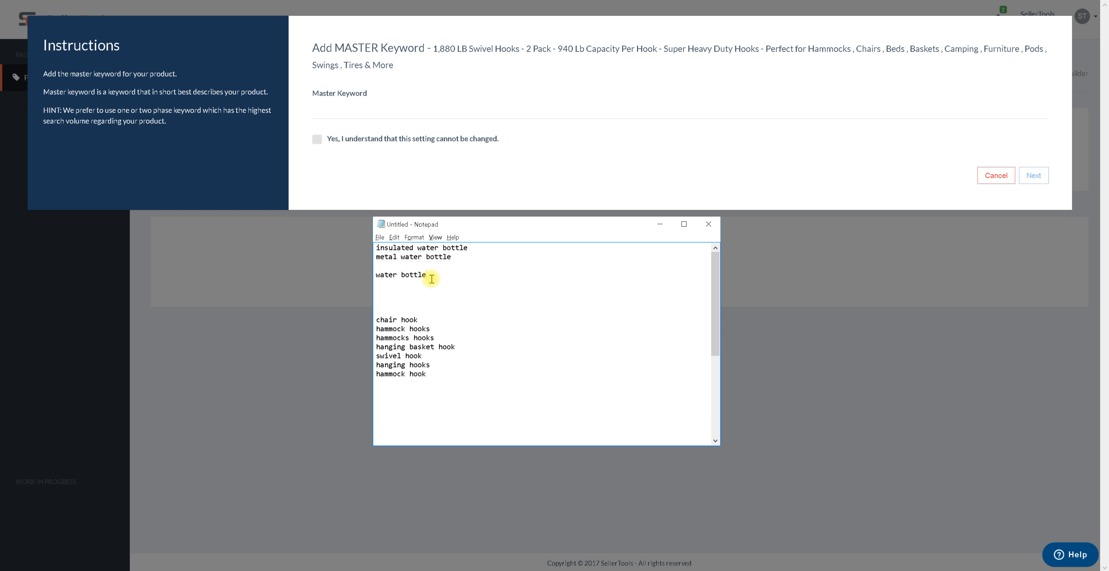
left_click_drag(436, 278, 368, 276)
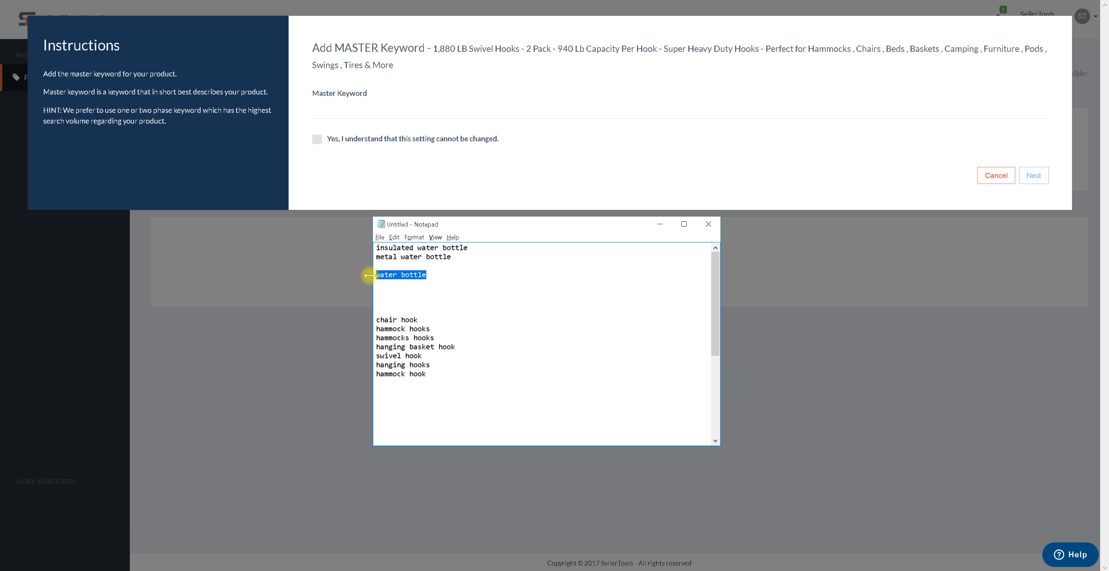
left_click(438, 284)
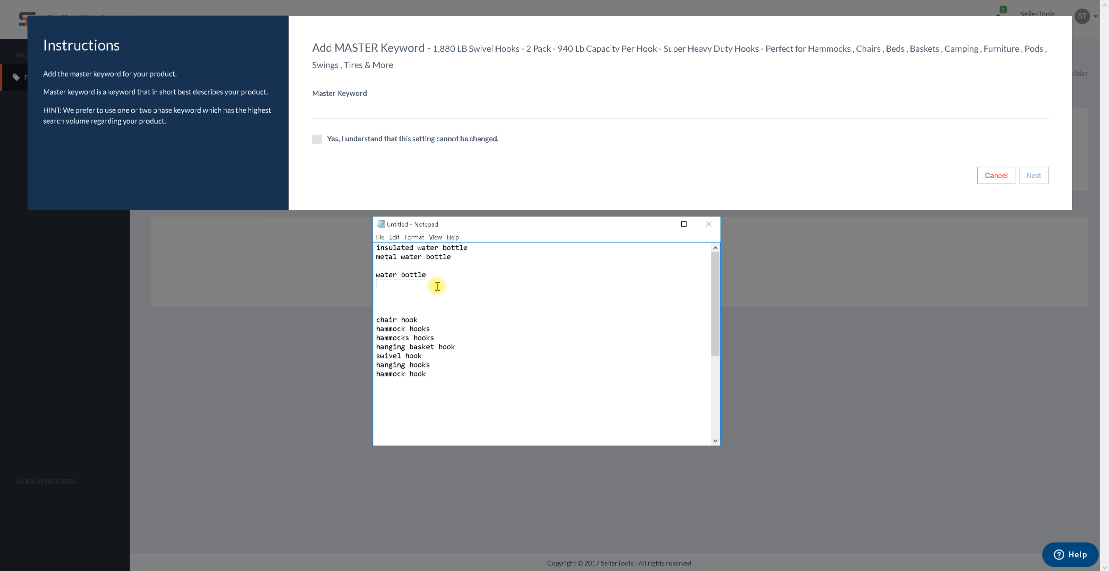
Add the keywords 'plastic jump ropes' and 'jump rope with counter' on separate lines below 'water bottle'
key("Return")
type("pl")
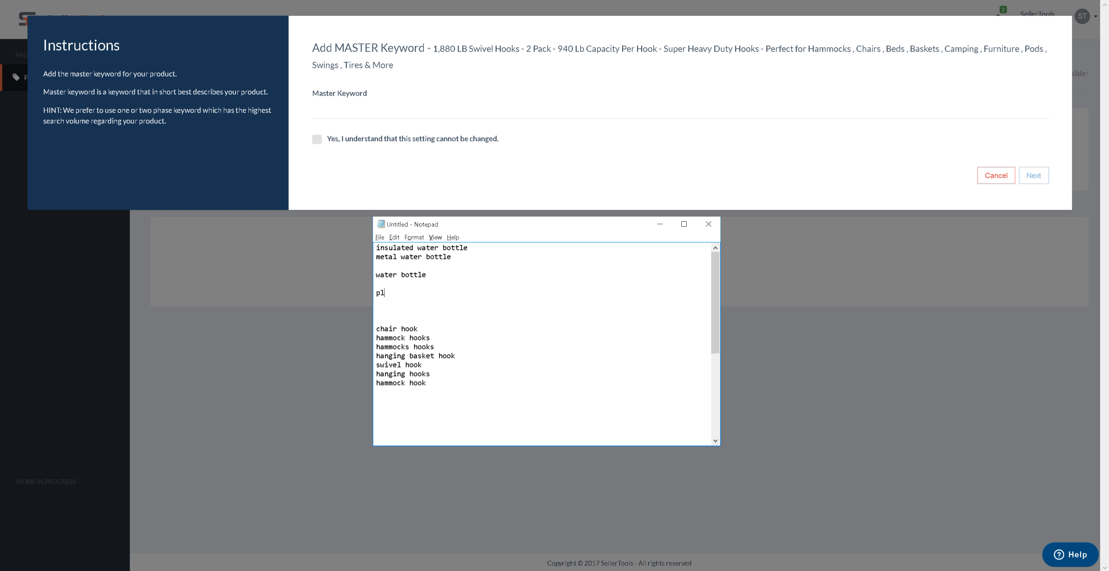
type("astic jump ropes")
key("Return")
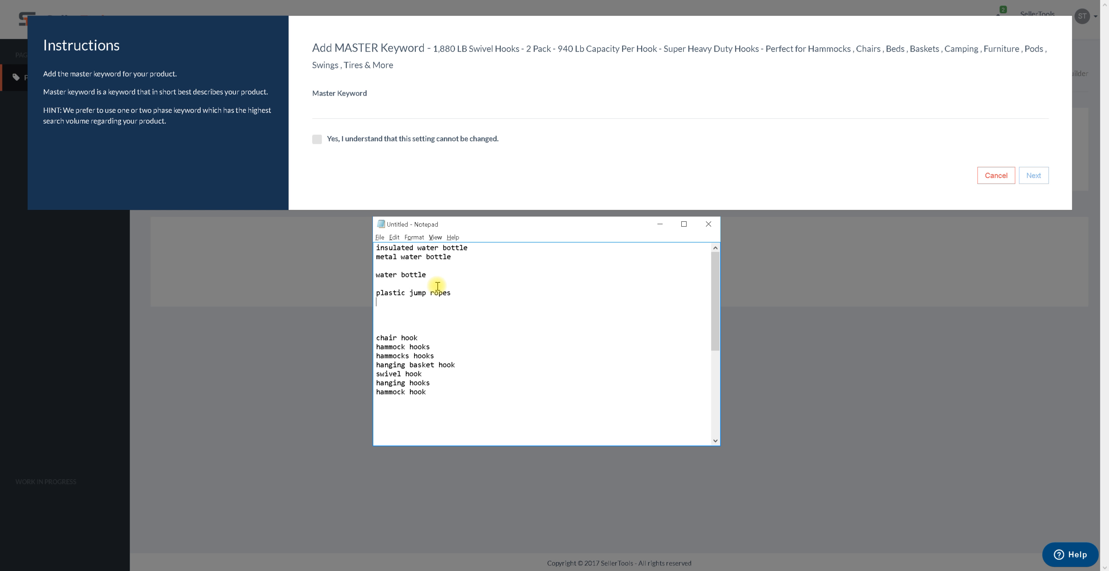
type("jump rope with counter")
key("Return")
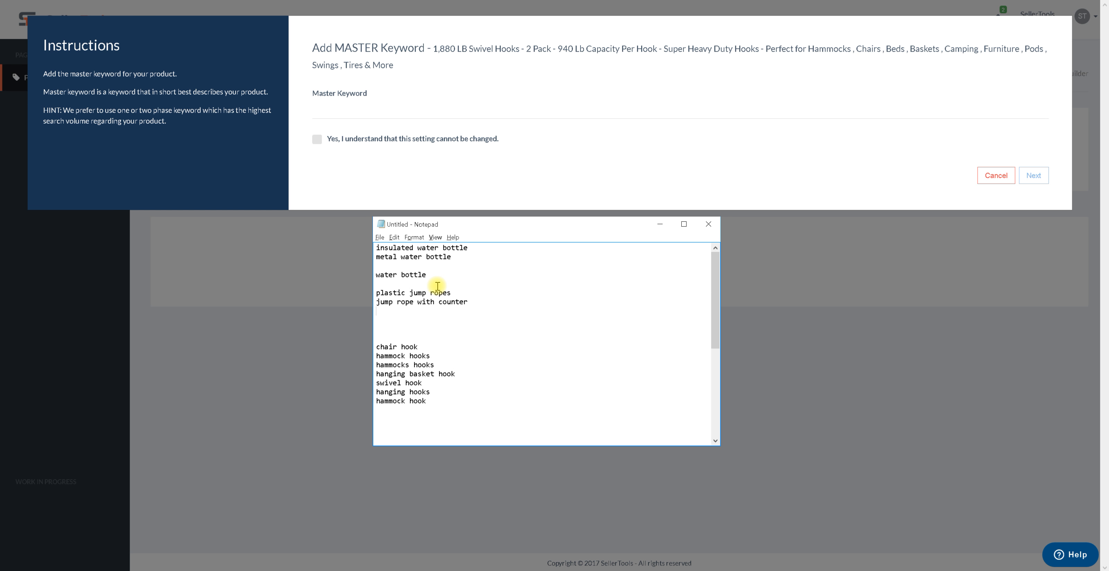
Add 'jump rope for crossfit' and, after a blank line, the short keyword 'jump rope' to the list
type("jump rope for crossfit")
key("Return")
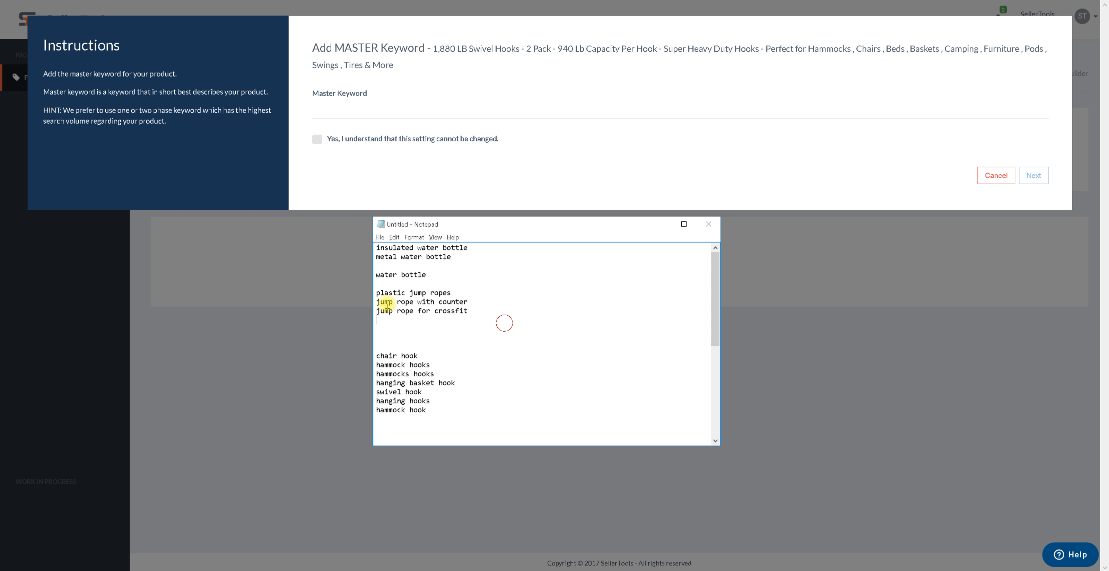
left_click_drag(505, 322, 366, 292)
left_click(412, 315)
key("Return")
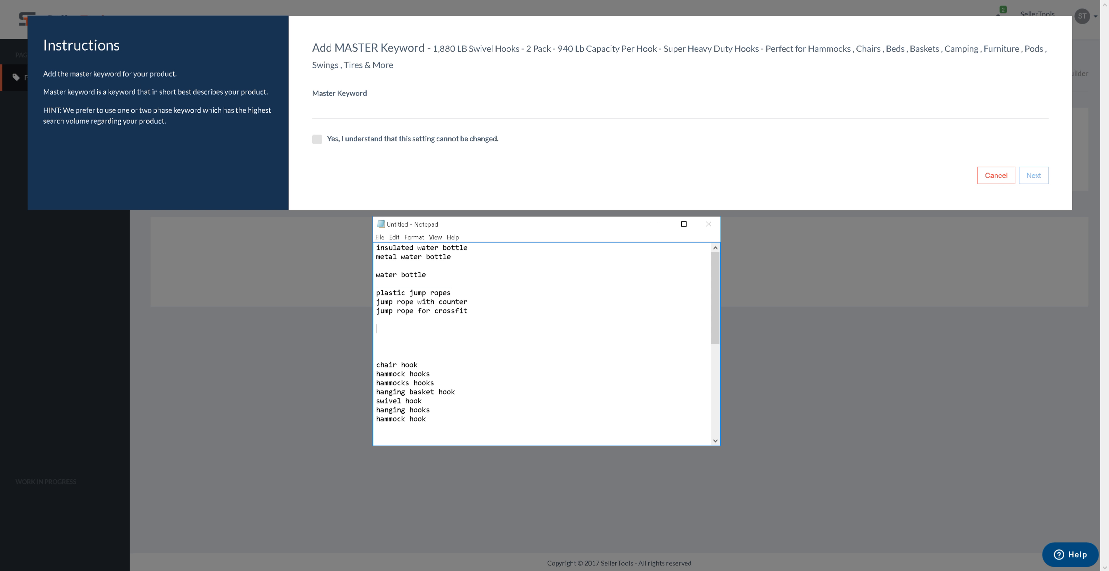
type("jump rope")
Copy 'Swivel Hooks' from the product title as the master keyword, accept the cannot-be-changed confirmation, and continue
left_click_drag(519, 48, 468, 49)
key("ctrl+c")
left_click(444, 103)
key("ctrl+v")
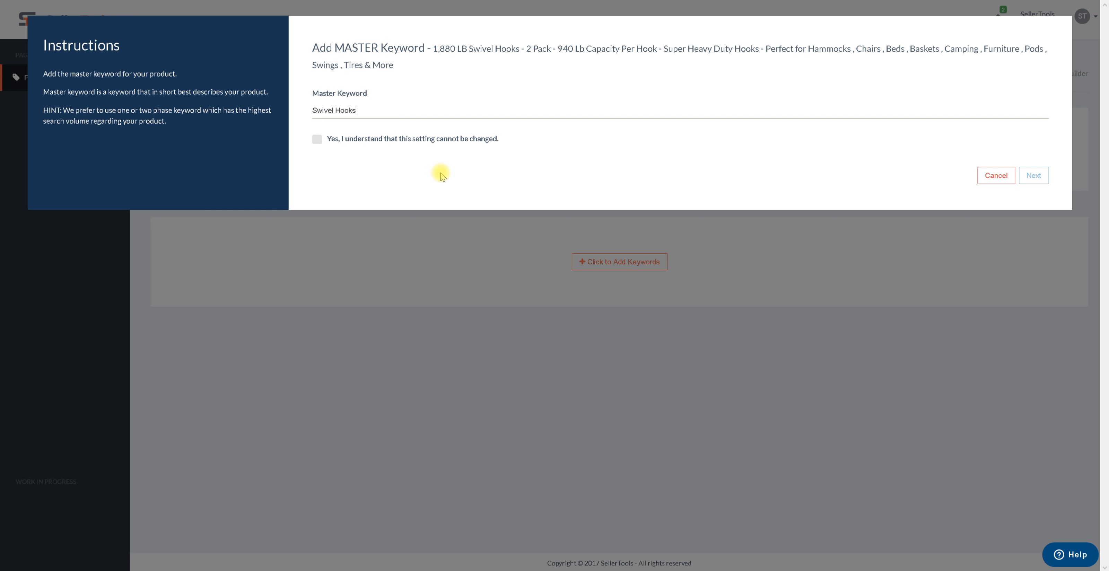
left_click(392, 138)
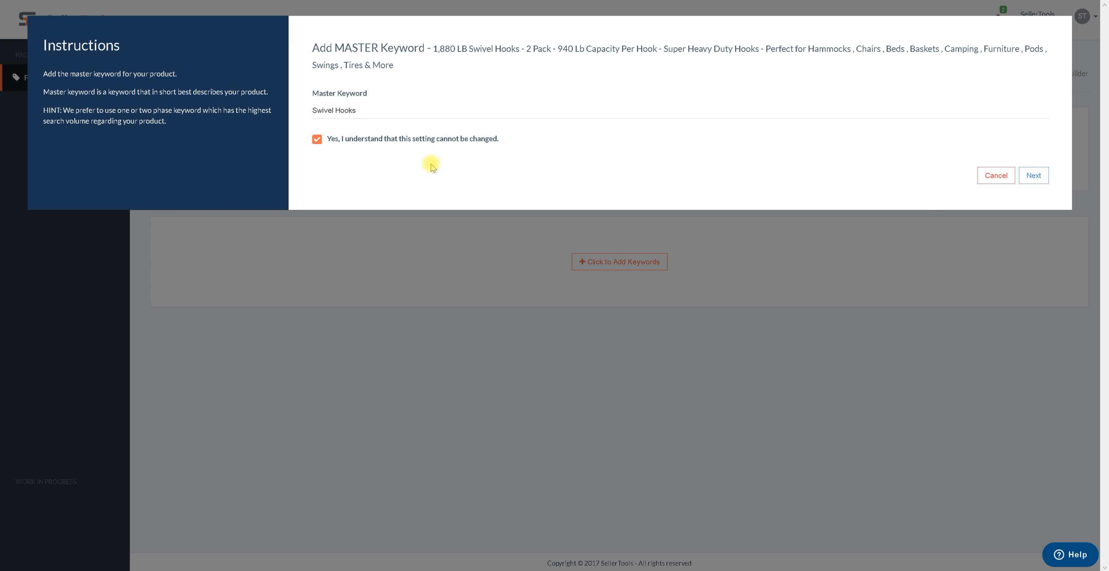
left_click(1042, 179)
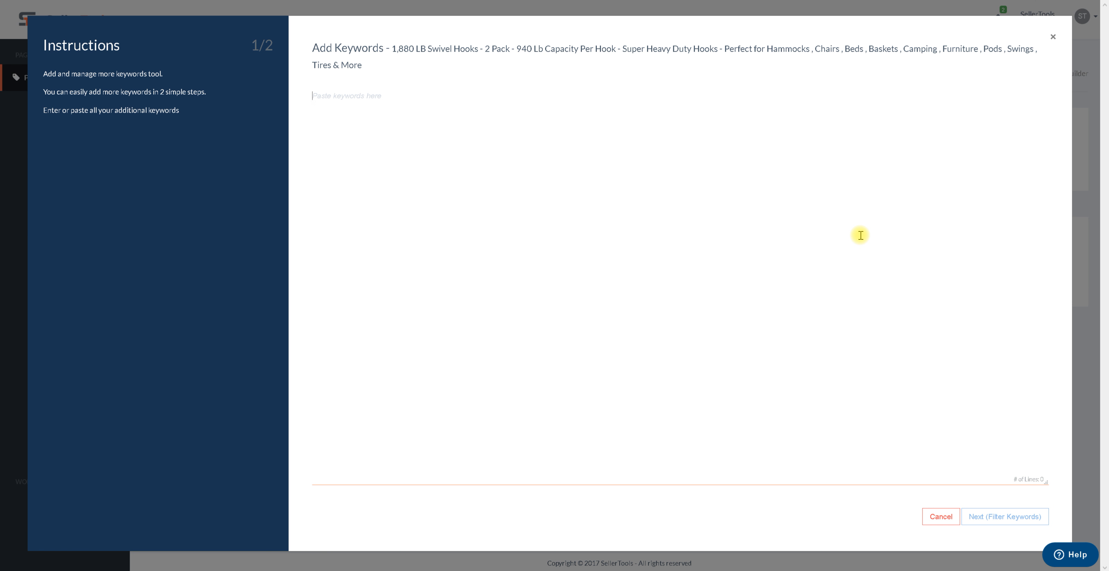
Copy the seven hook keywords from Notepad, paste them into the Add Keywords box, and proceed to filtering
mouse_move(349, 560)
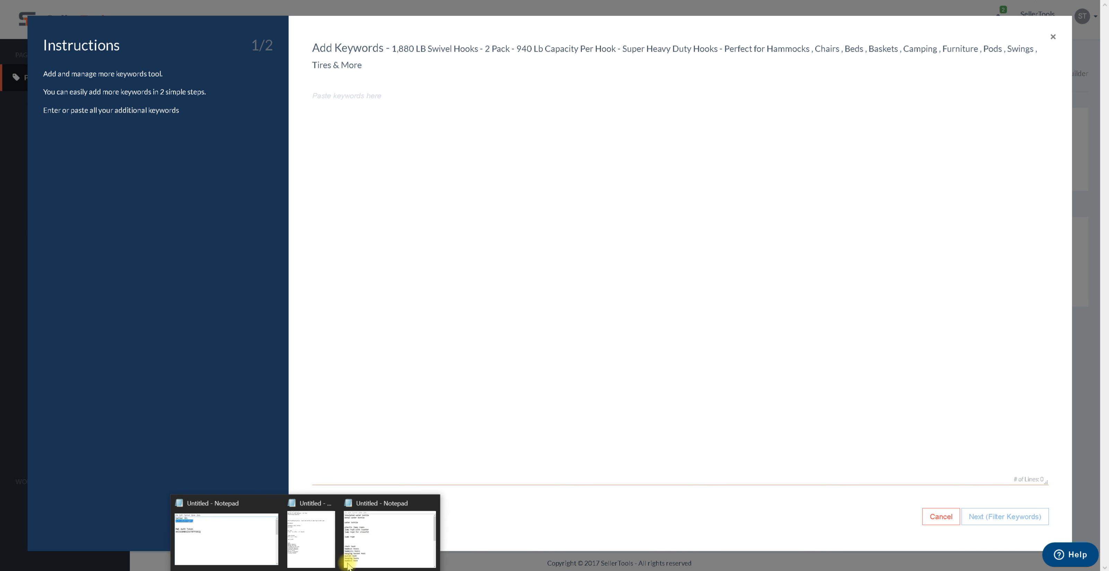
left_click(387, 535)
left_click_drag(458, 416, 354, 367)
key("ctrl+c")
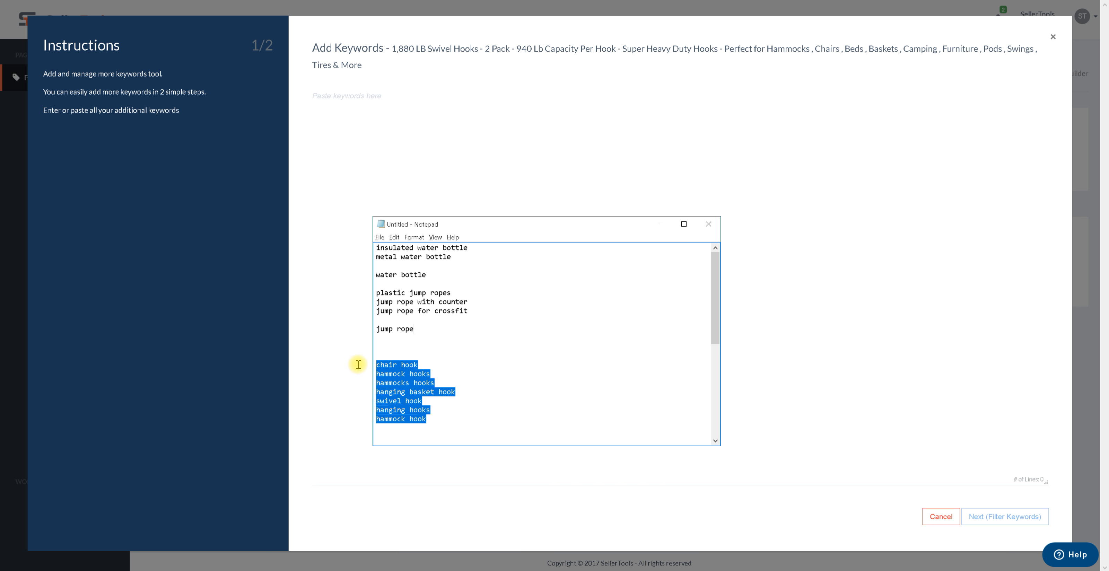
left_click(341, 184)
key("ctrl+v")
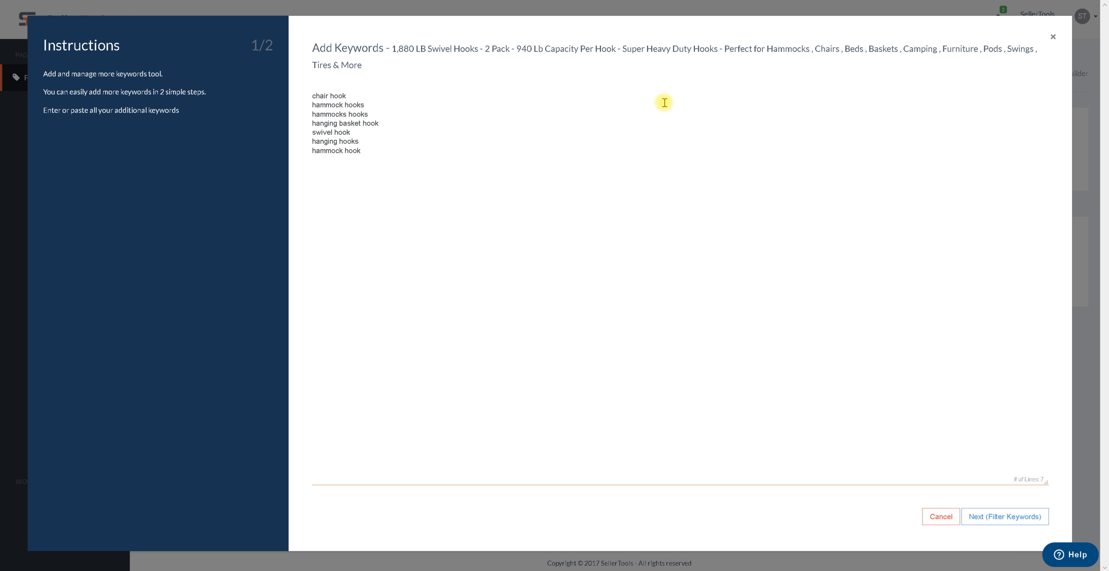
left_click_drag(770, 52, 887, 49)
left_click(885, 90)
left_click(999, 520)
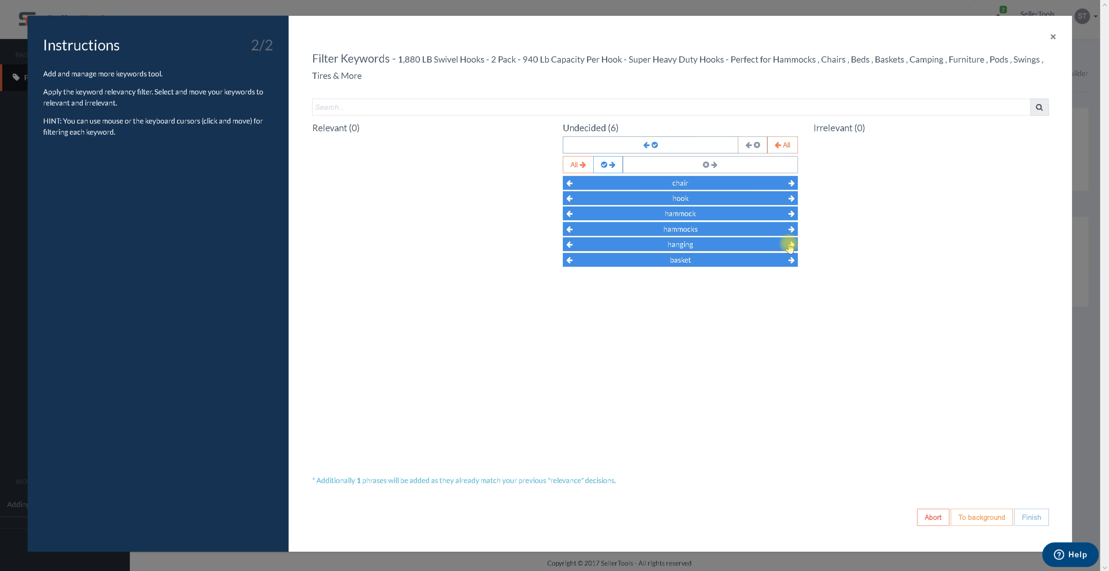
Mark all six filter words — chair, hook, hammock, hammocks, hanging, basket — as relevant
mouse_move(695, 184)
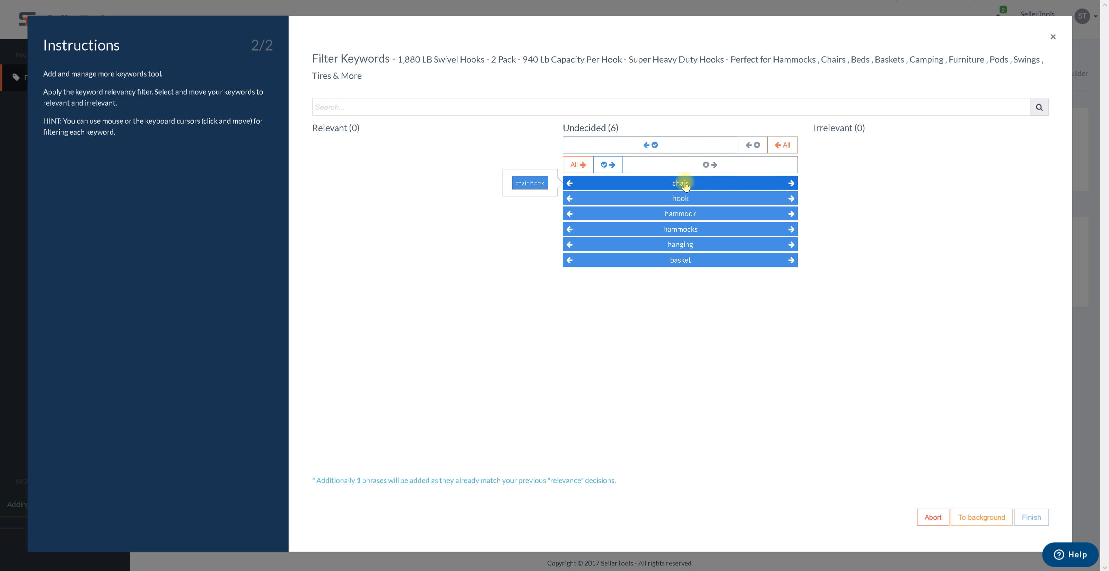
left_click(569, 184)
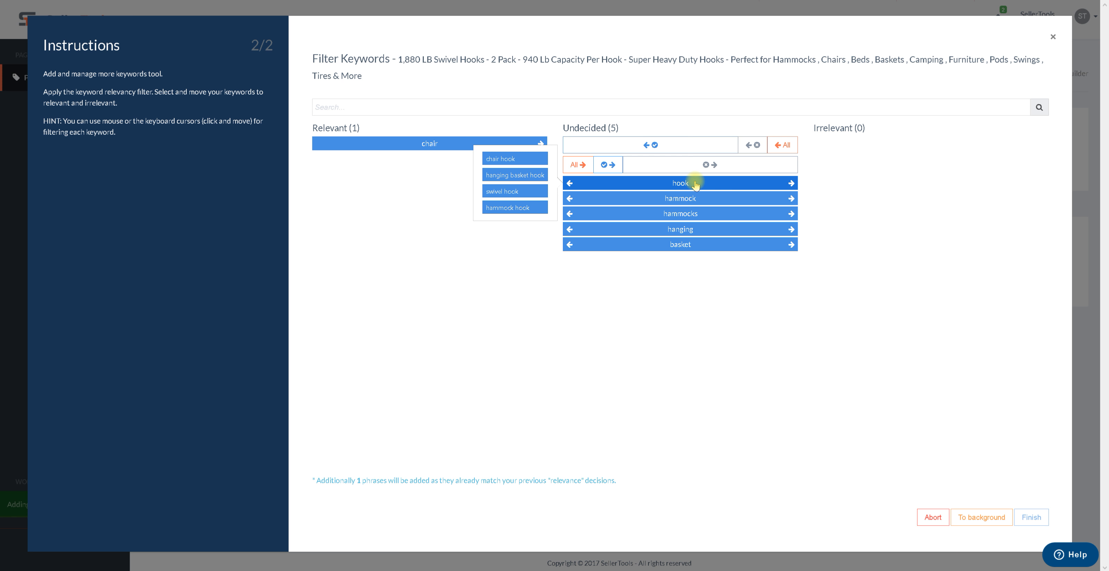
left_click(569, 183)
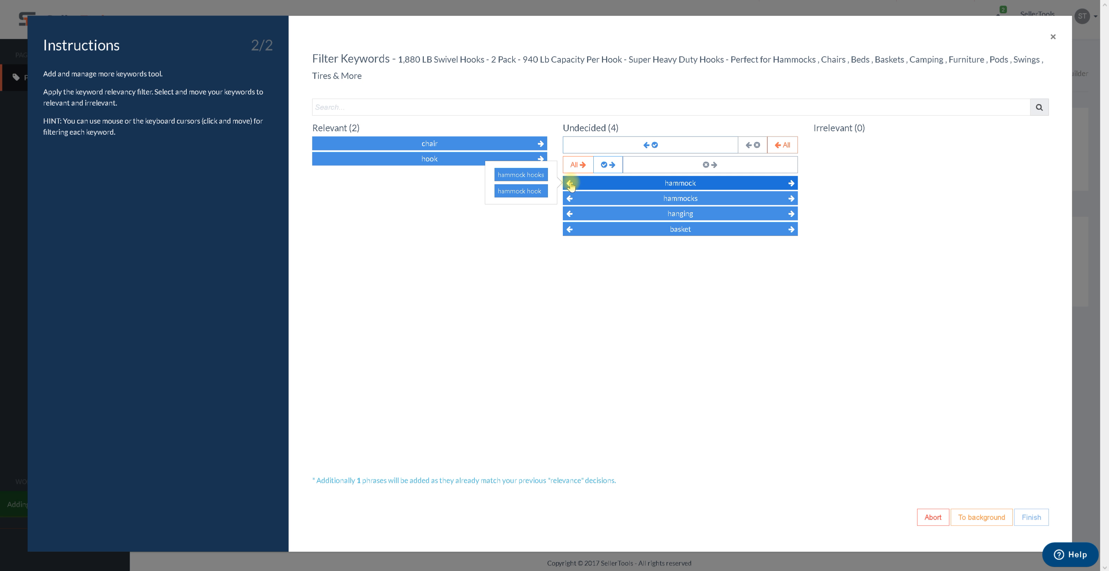
left_click(570, 183)
left_click(570, 183)
left_click(570, 183)
left_click(570, 183)
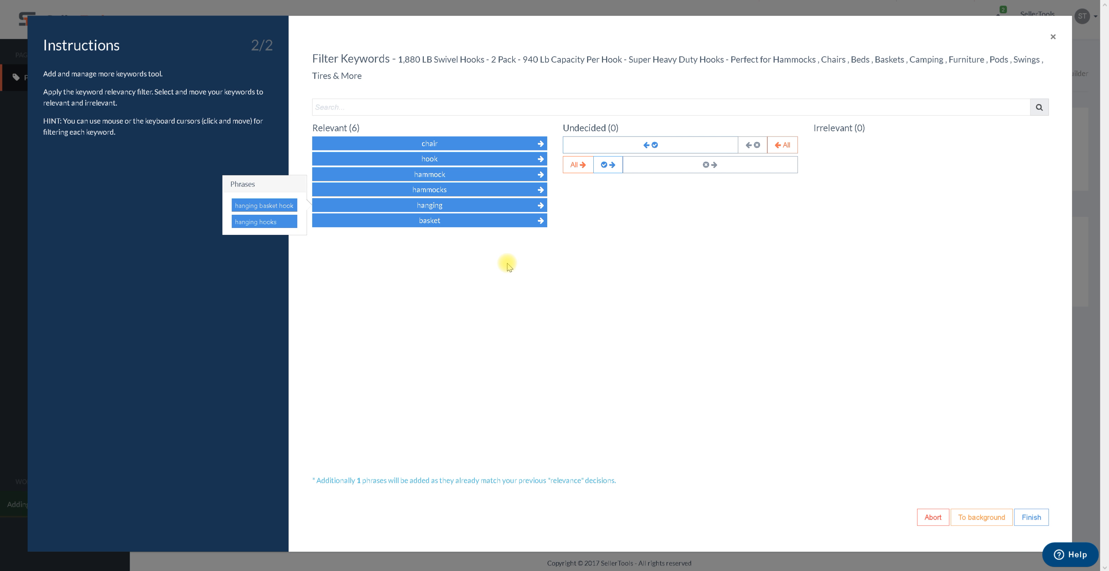
Finish the keyword filtering to add the keywords to the product
mouse_move(315, 566)
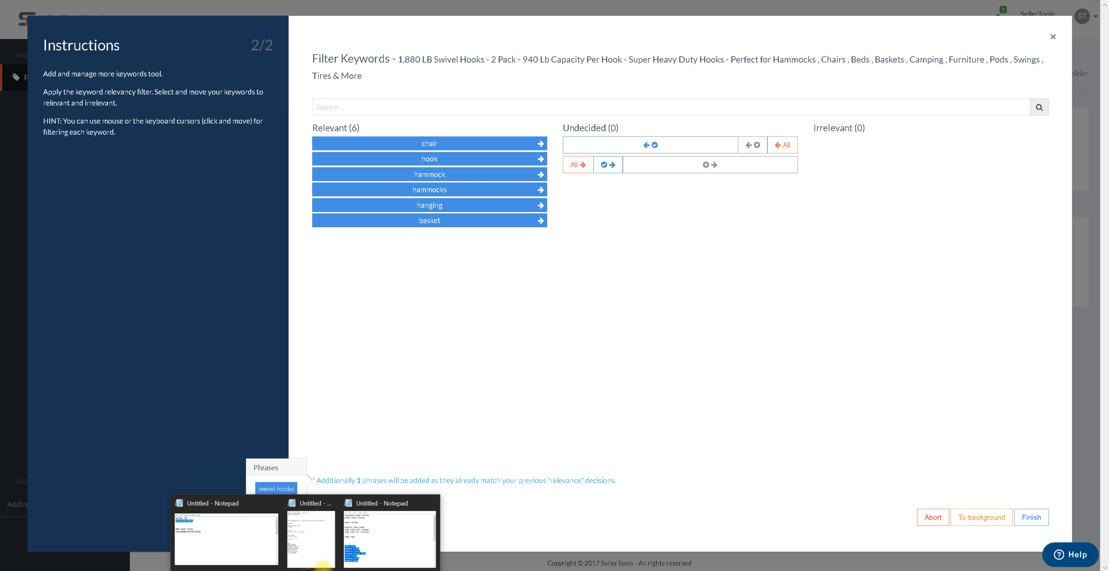
left_click(398, 520)
left_click_drag(448, 420, 377, 355)
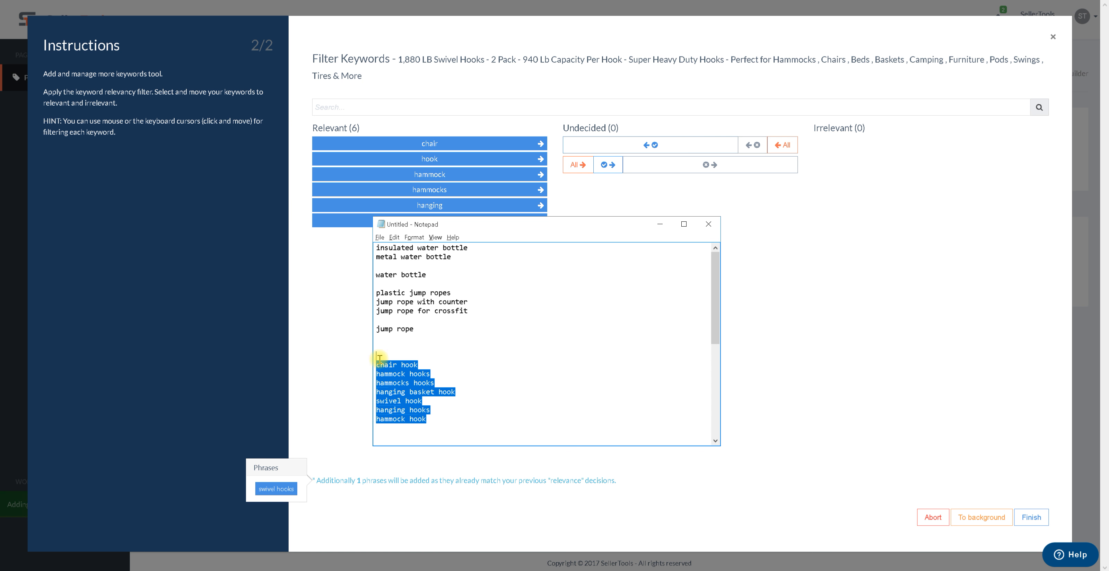
left_click(347, 364)
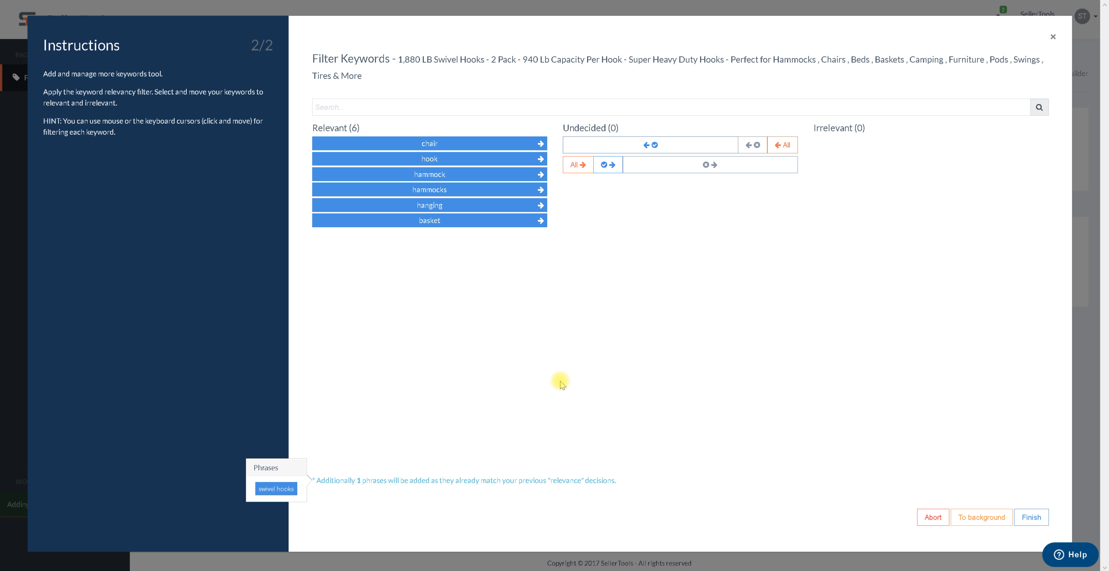
left_click(1037, 518)
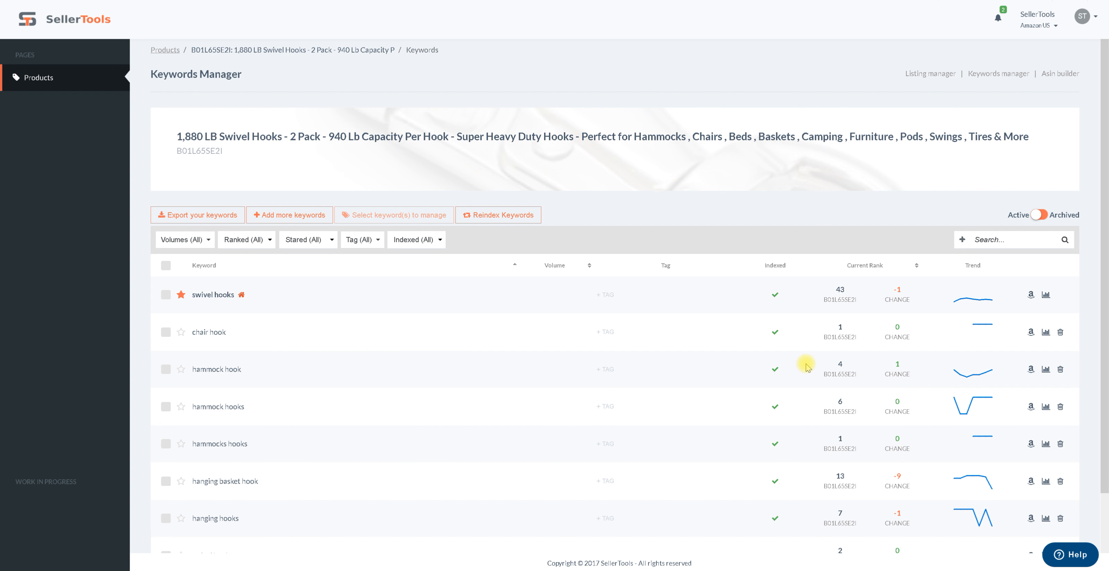
Scroll through the Keywords Manager list and reload the page
scroll(799, 364, "down", 2)
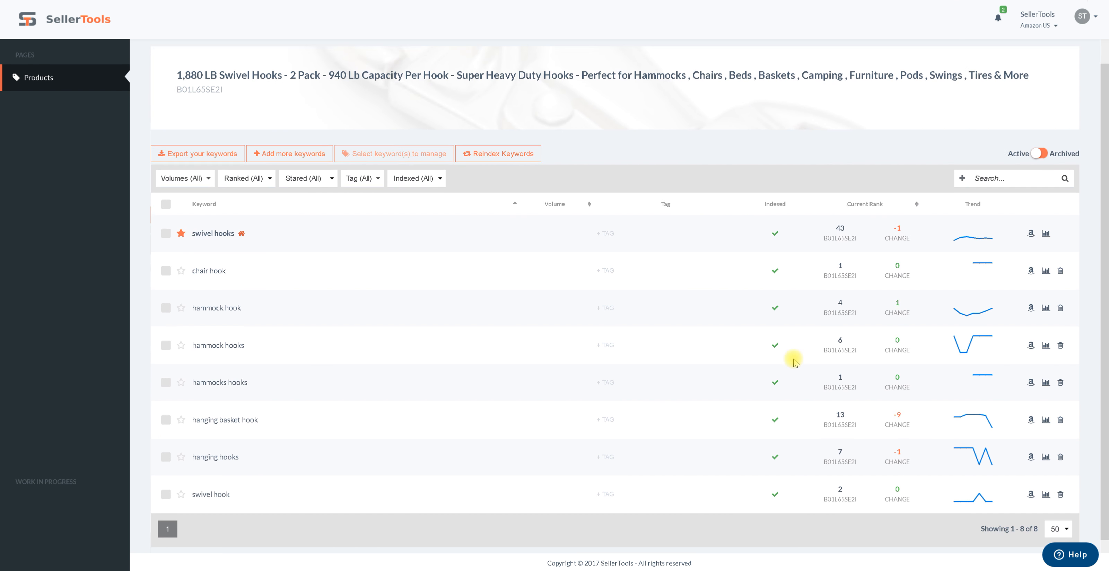
scroll(794, 363, "up", 2)
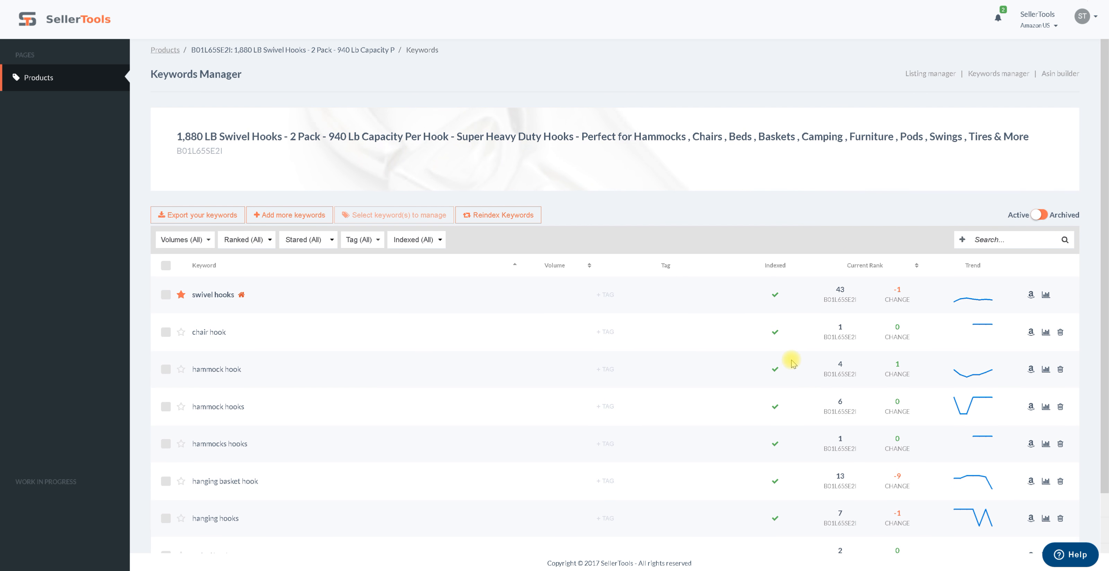
scroll(840, 253, "down", 2)
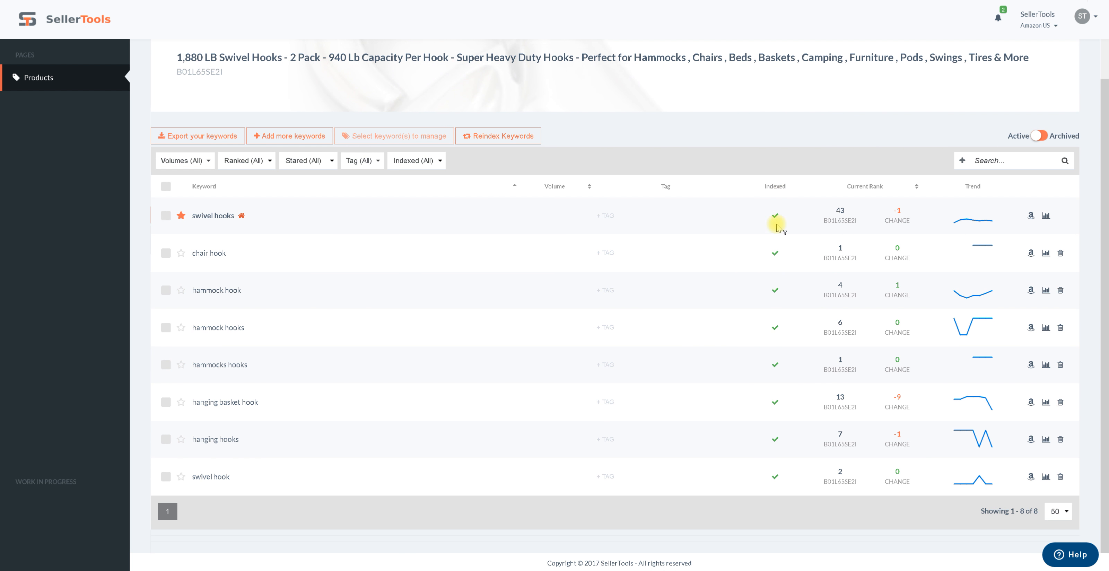
right_click(773, 503)
left_click(754, 435)
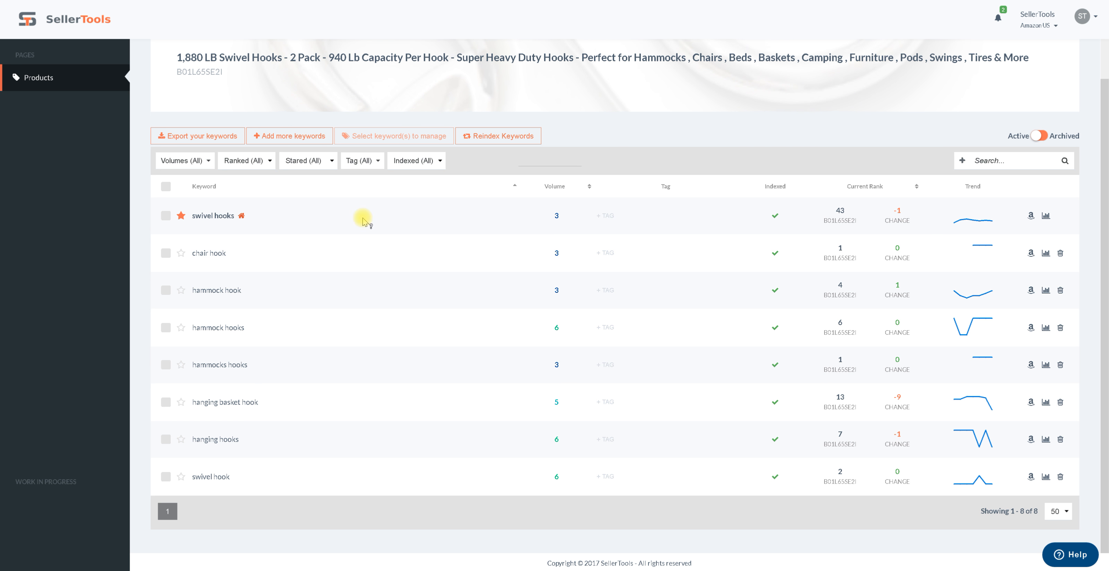
Sort the keyword list by search volume, highest first
left_click_drag(562, 217, 537, 222)
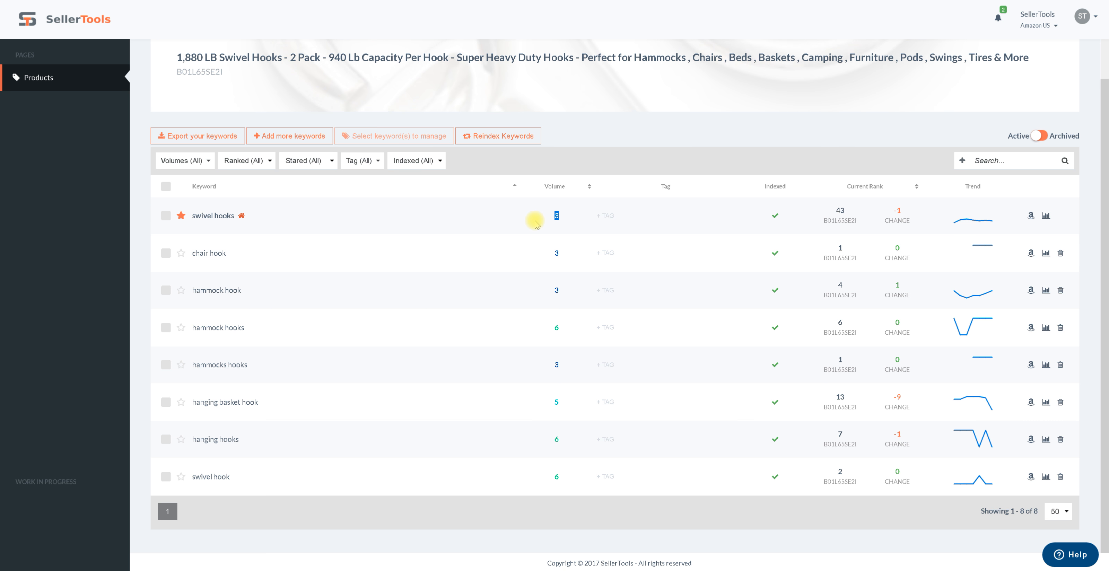
left_click(562, 188)
left_click(561, 189)
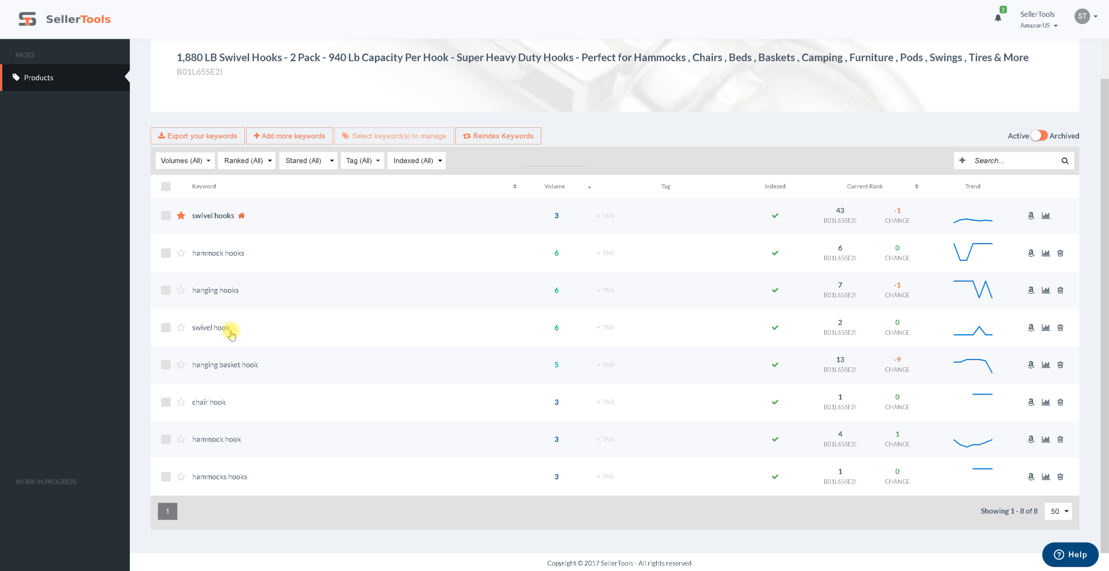
double_click(556, 329)
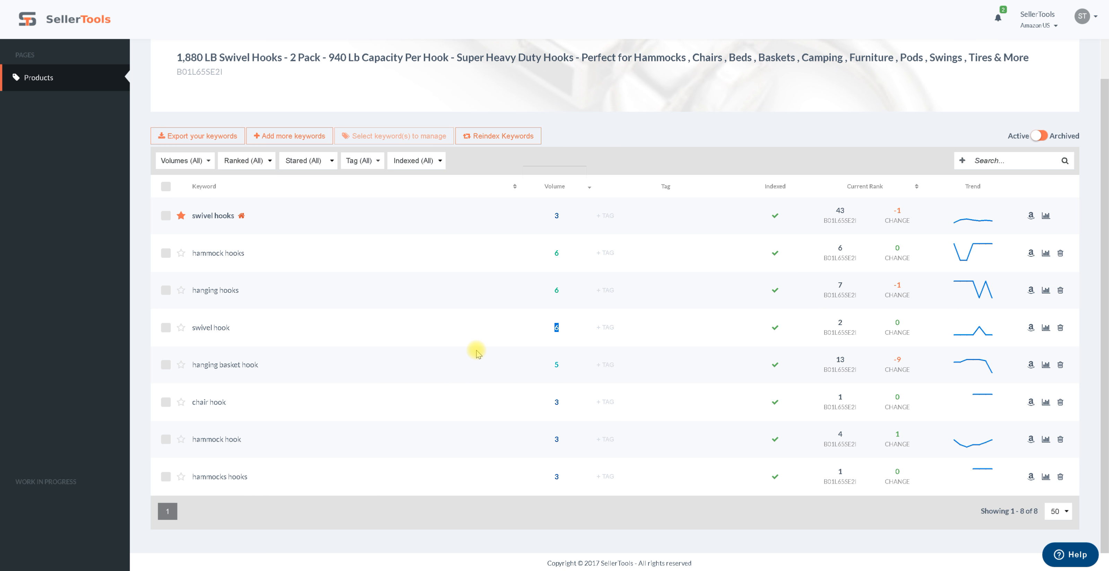
Open the new keyword suggestions notification from the full notifications list
left_click(475, 344)
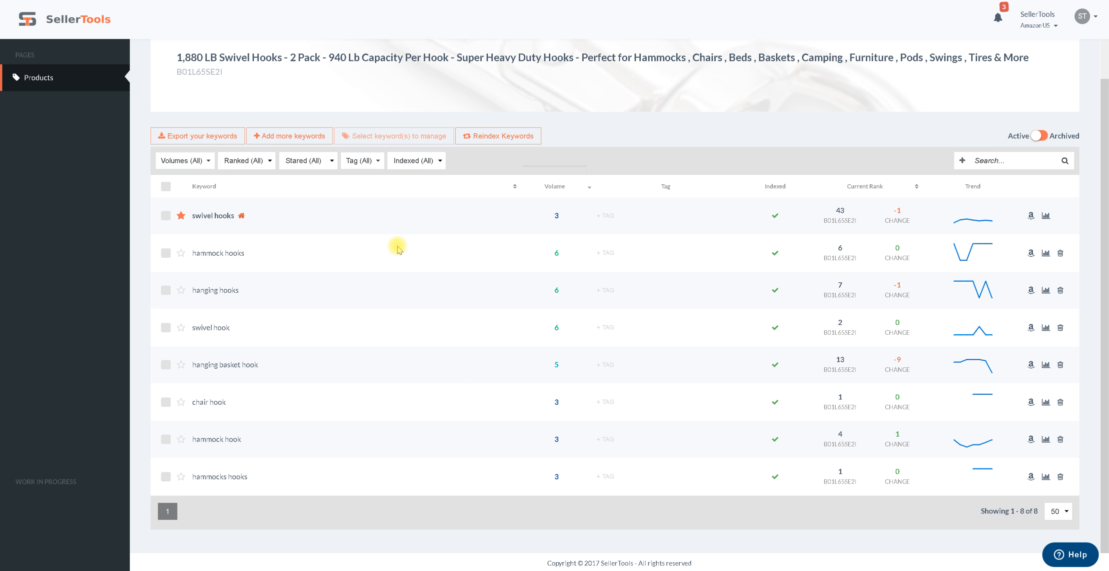
left_click(999, 19)
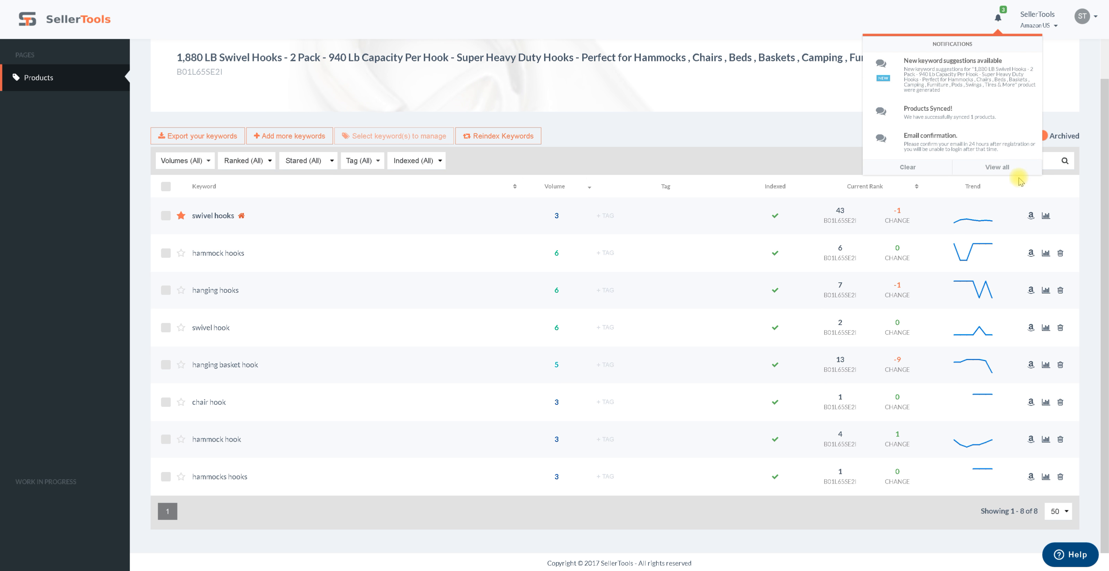
left_click(992, 167)
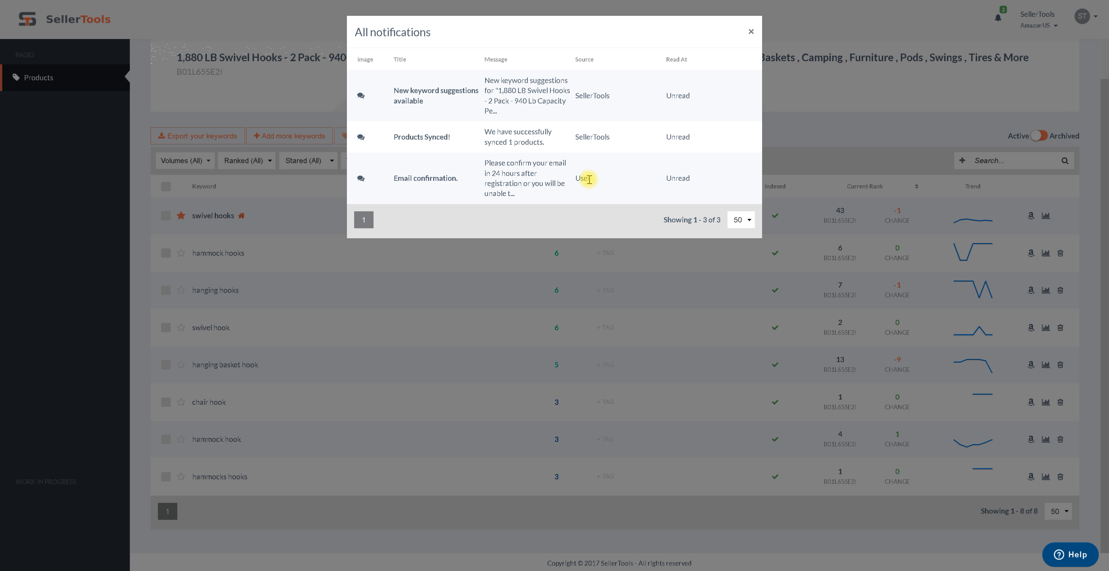
left_click(453, 91)
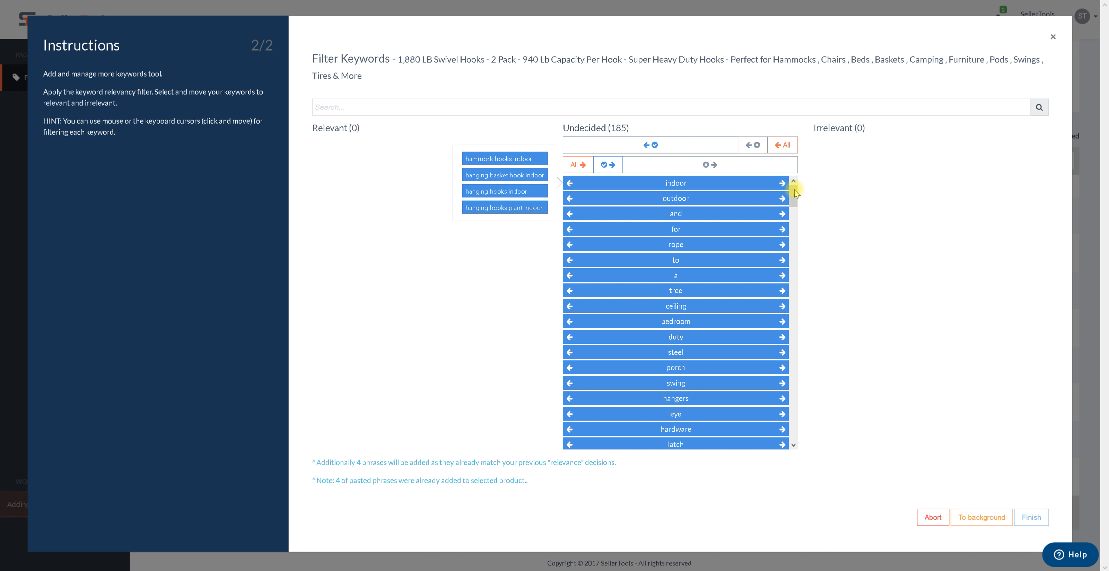
Mark the first 27 undecided words, from indoor down to the word before chains, as relevant
mouse_move(794, 192)
left_mouse_down()
mouse_move(788, 438)
mouse_move(799, 189)
left_mouse_up()
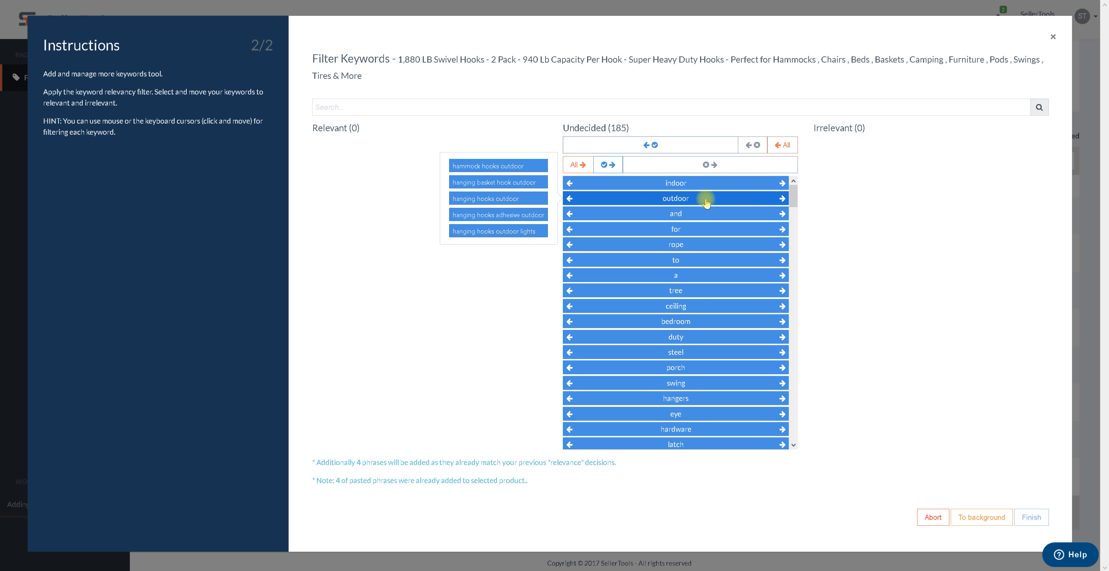
mouse_move(795, 201)
left_mouse_down()
mouse_move(795, 215)
mouse_move(794, 194)
left_mouse_up()
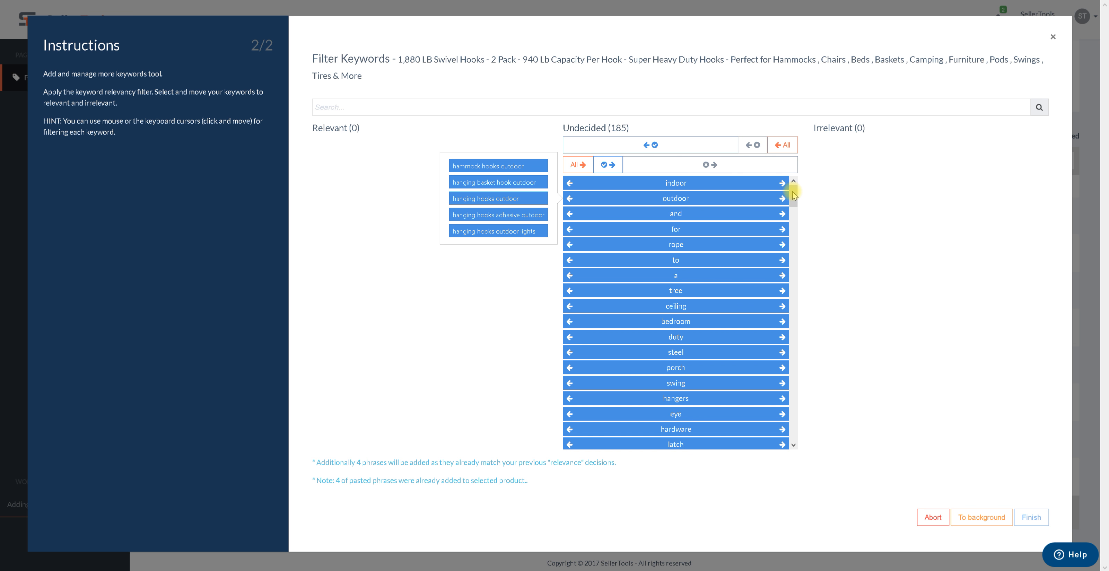
mouse_move(699, 311)
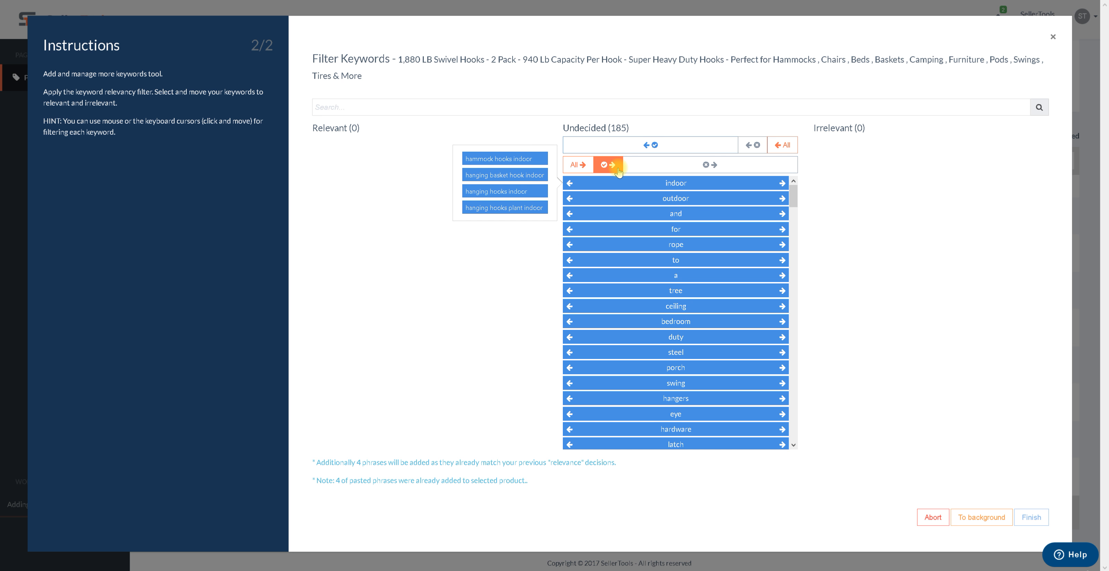
left_click(659, 147)
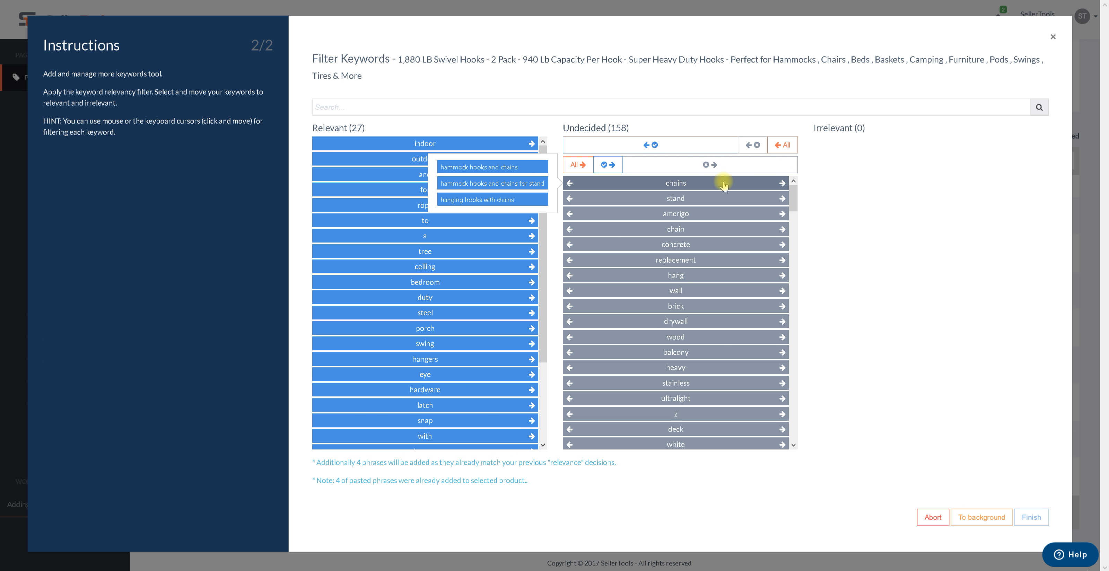
Mark chains as irrelevant and stand as relevant
left_click(783, 183)
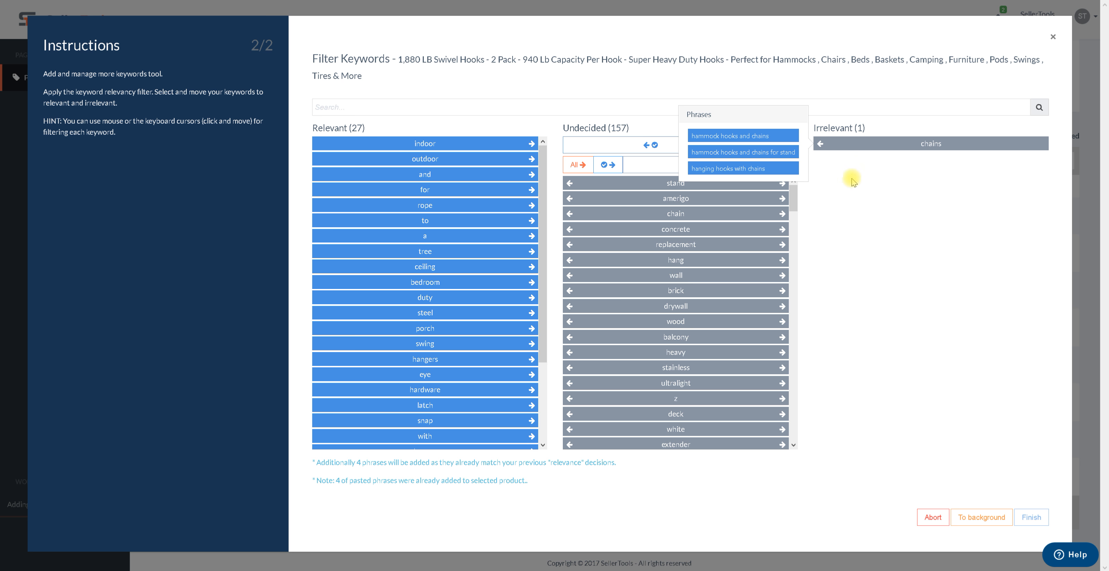
mouse_move(785, 186)
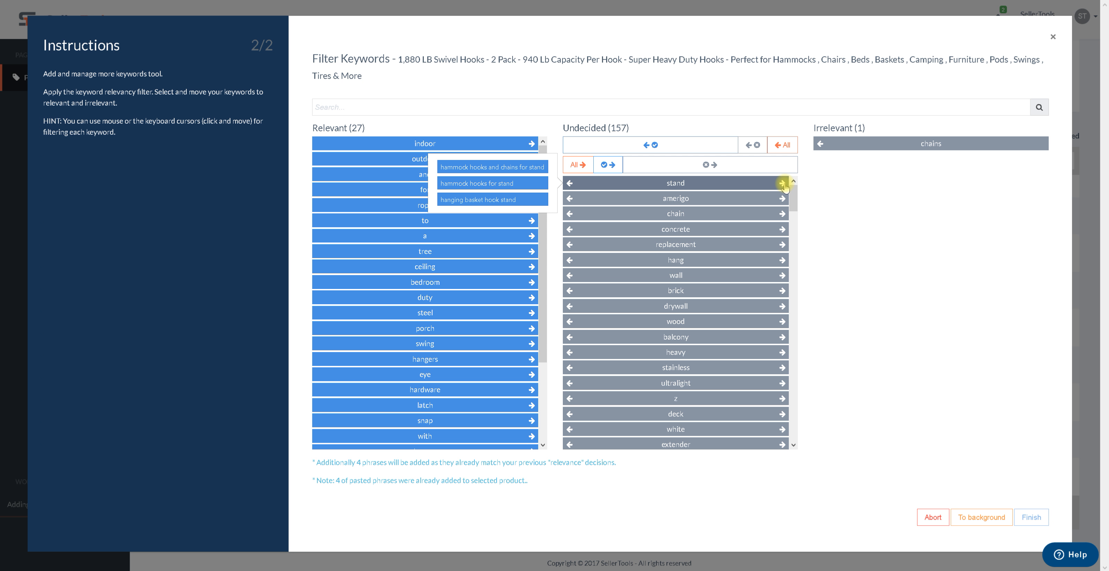
left_click(570, 184)
scroll(532, 193, "down", 3)
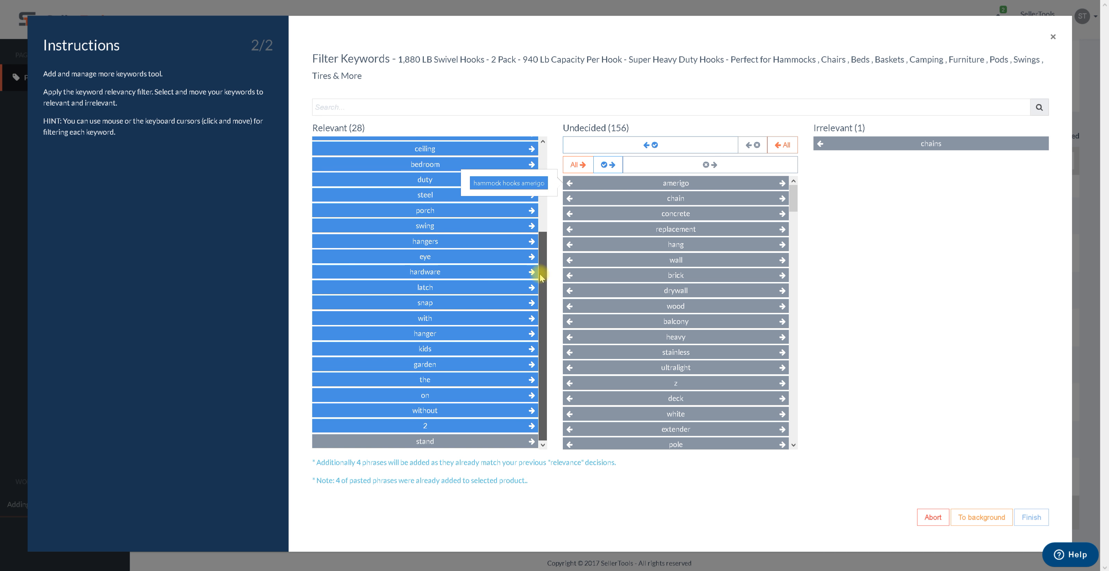
Mark amerigo, chain and concrete as irrelevant
mouse_move(411, 443)
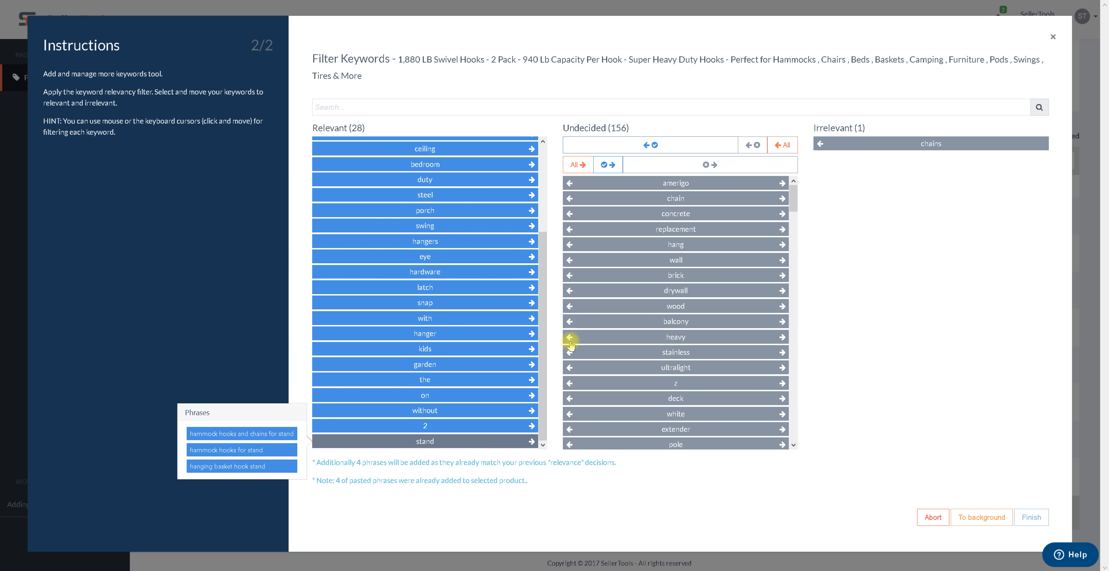
mouse_move(711, 182)
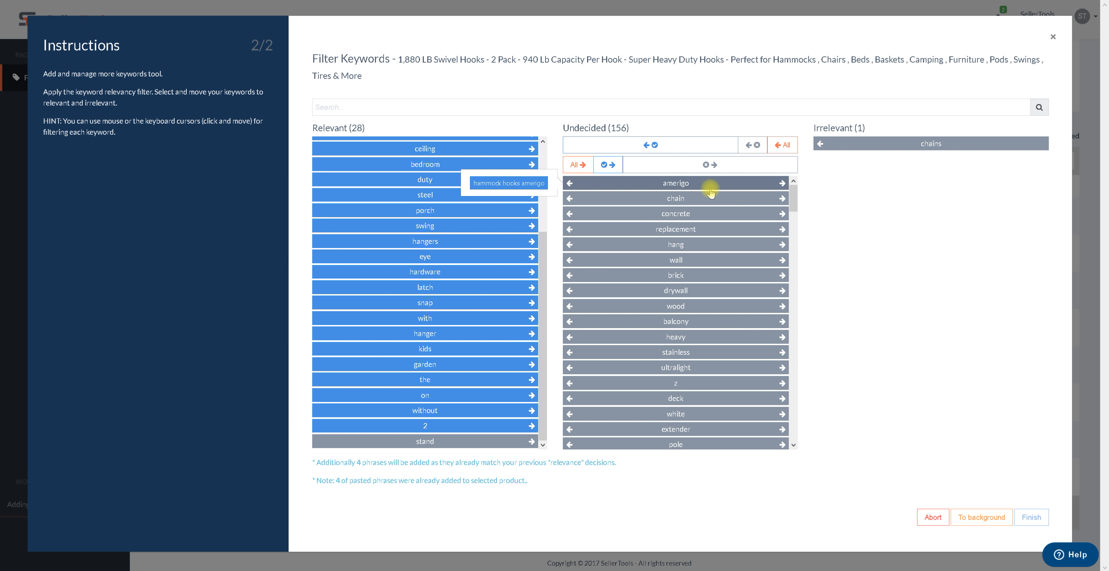
left_click(782, 184)
left_click(783, 184)
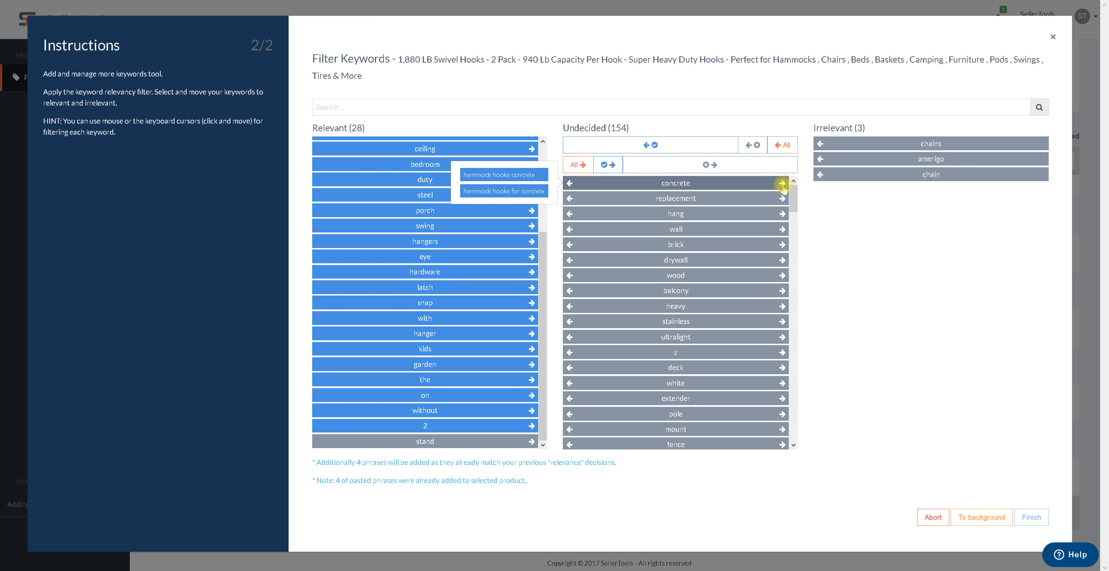
left_click(783, 184)
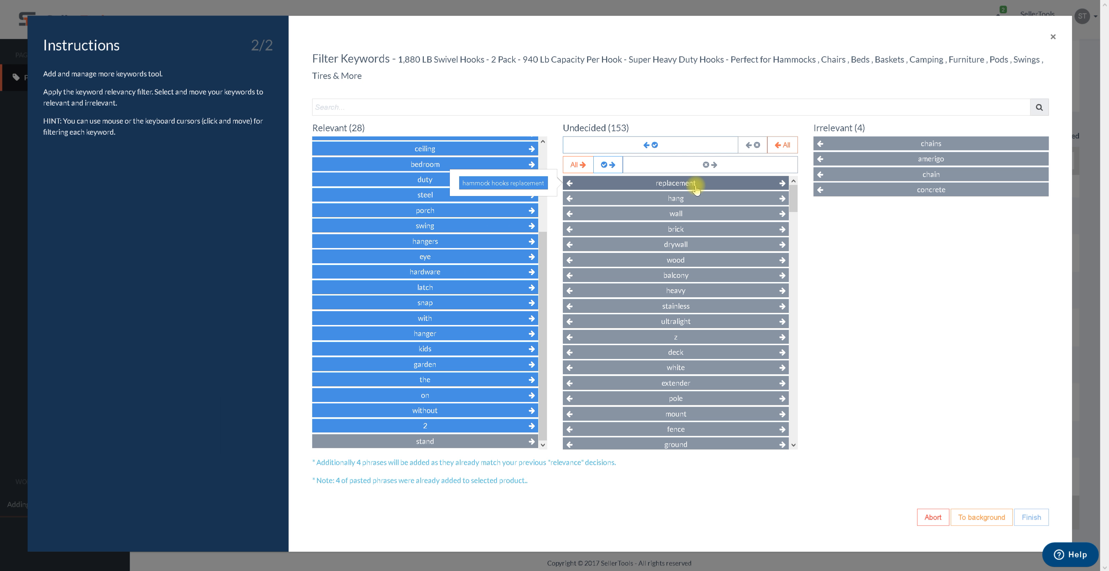
Mark replacement, hang, wall, brick, drywall and wood as relevant
left_click(571, 184)
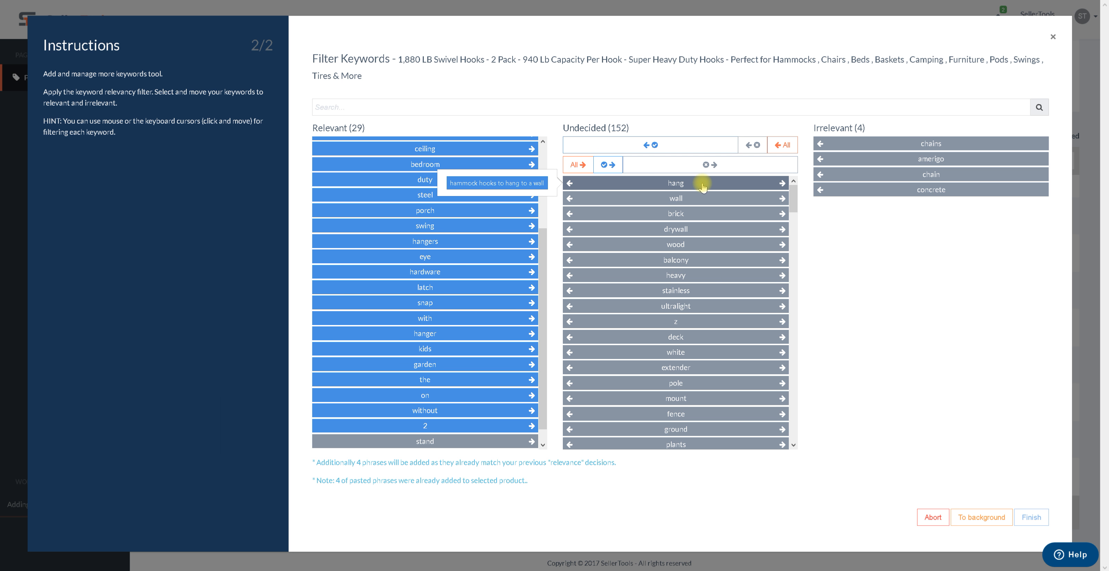
left_click(569, 184)
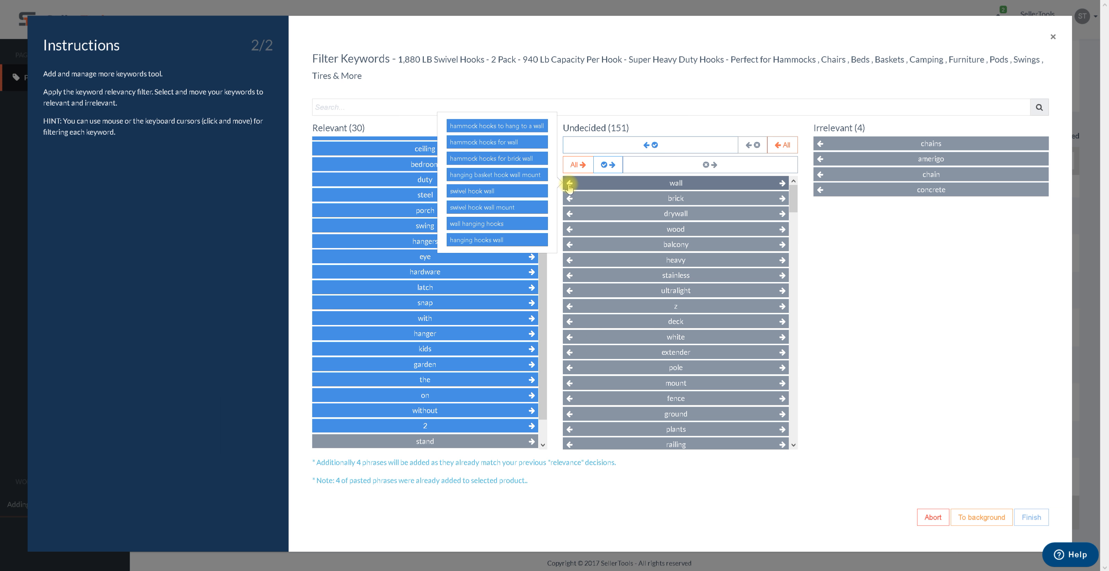
left_click(569, 184)
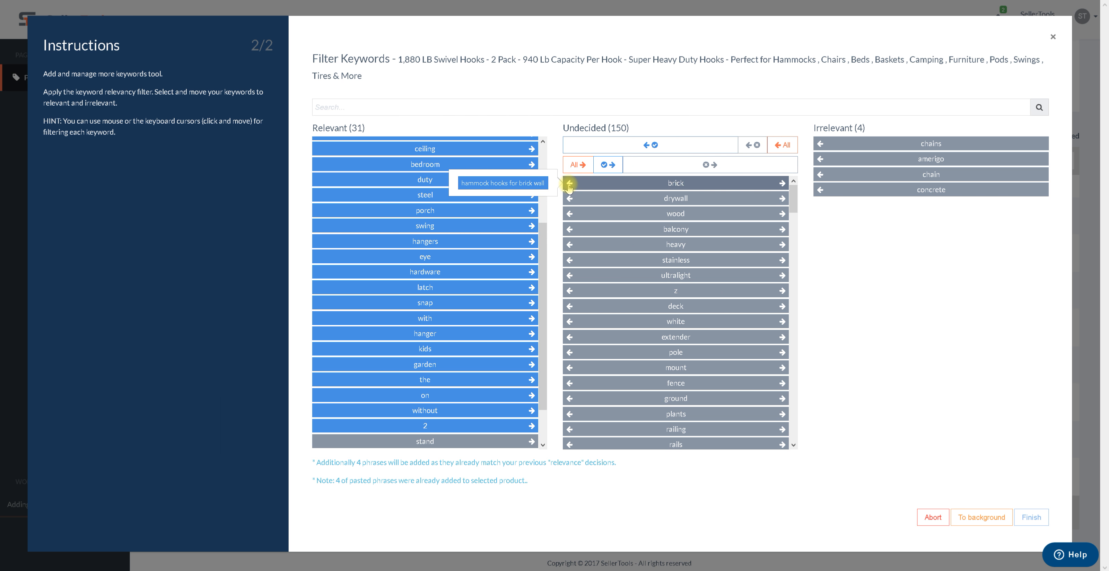
left_click(569, 184)
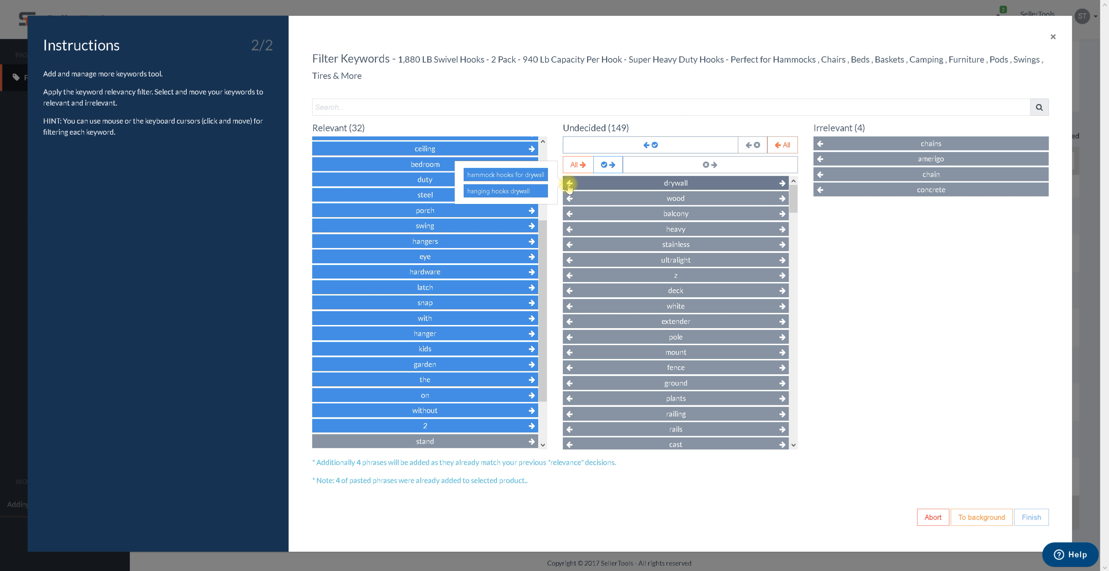
left_click(569, 184)
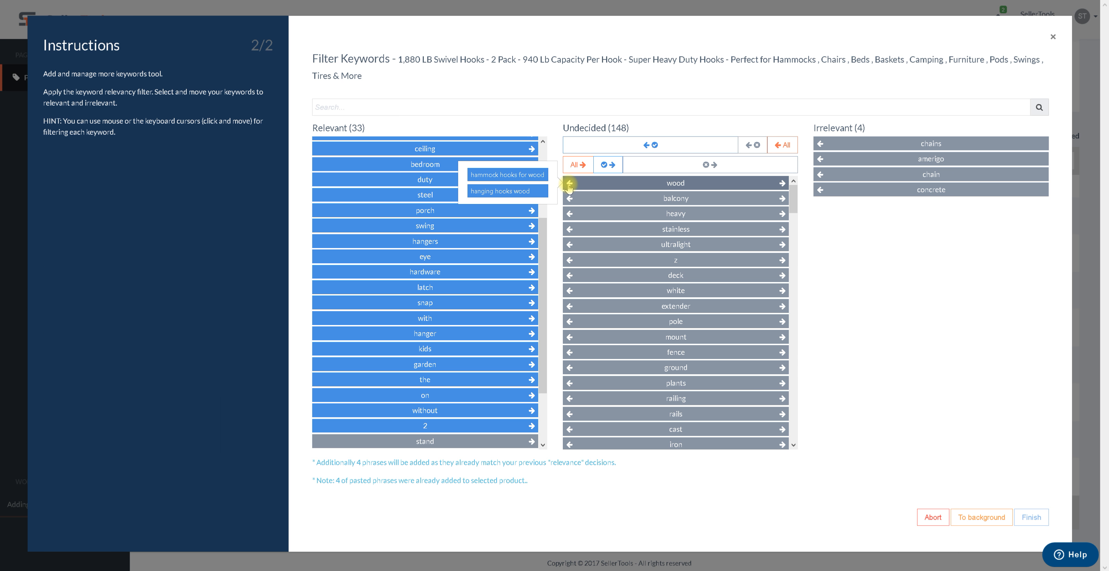
left_click(569, 184)
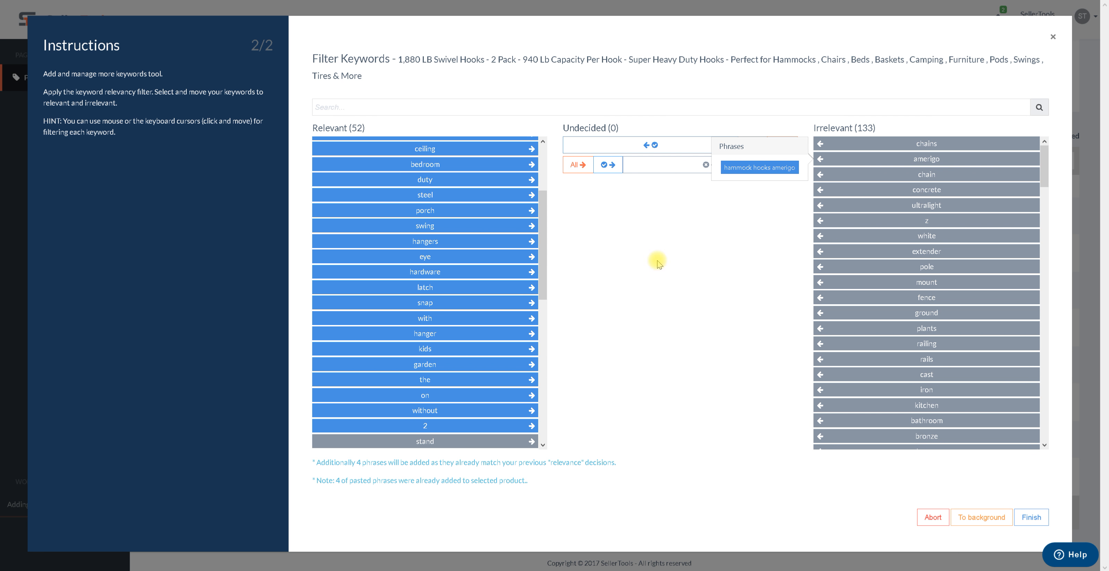
Scroll through the relevant and irrelevant word lists to review the sorting
left_click_drag(544, 252, 546, 209)
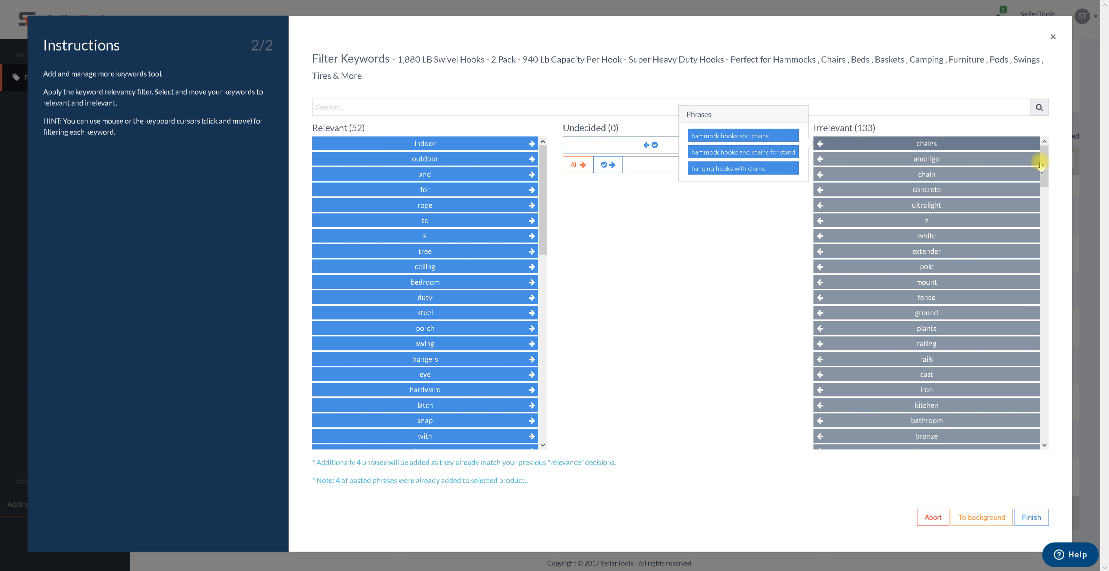
mouse_move(1044, 168)
left_mouse_down()
mouse_move(1046, 432)
mouse_move(1032, 346)
mouse_move(1035, 158)
left_mouse_up()
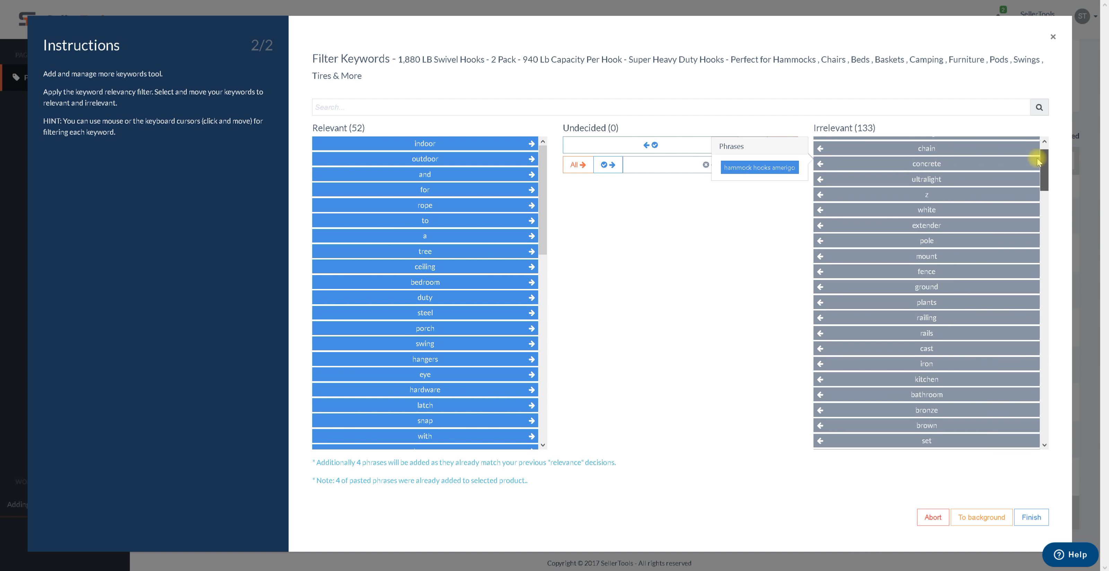